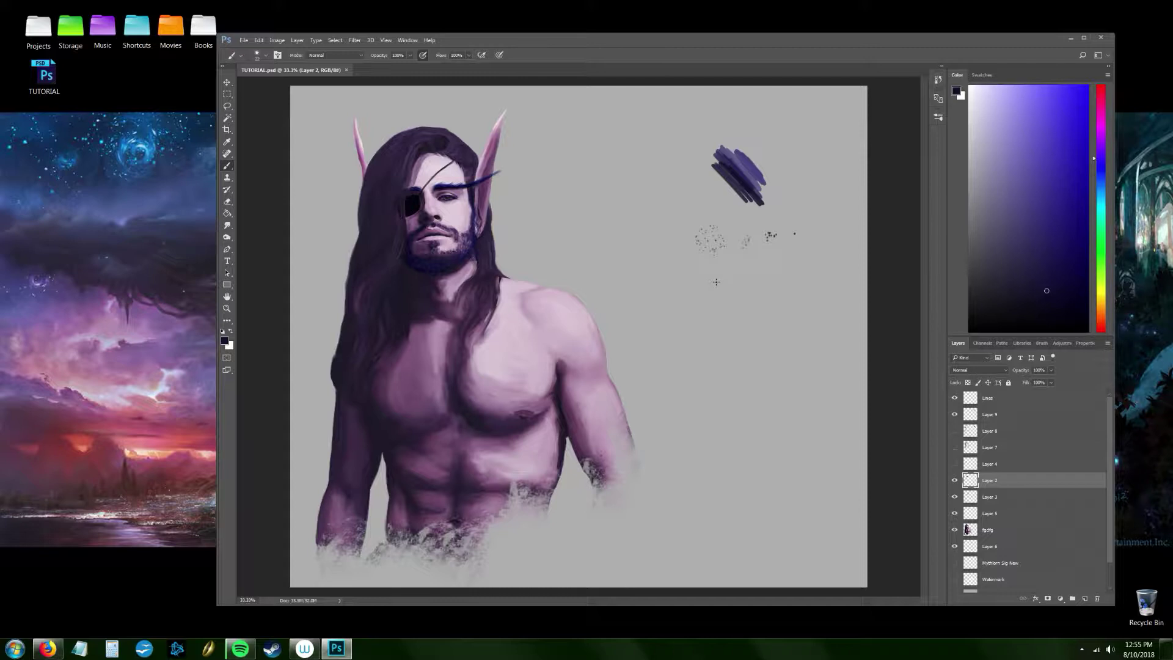
Step: Sample the dark purple from the long hair as the brush colour
left_click(227, 141)
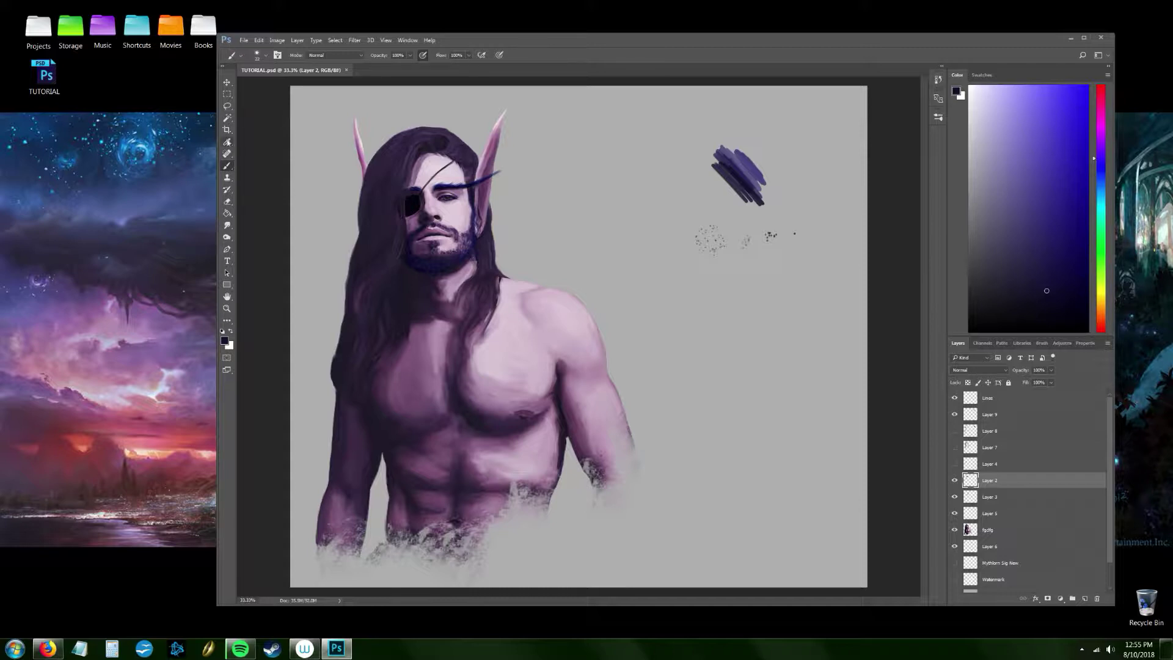
left_click(382, 238)
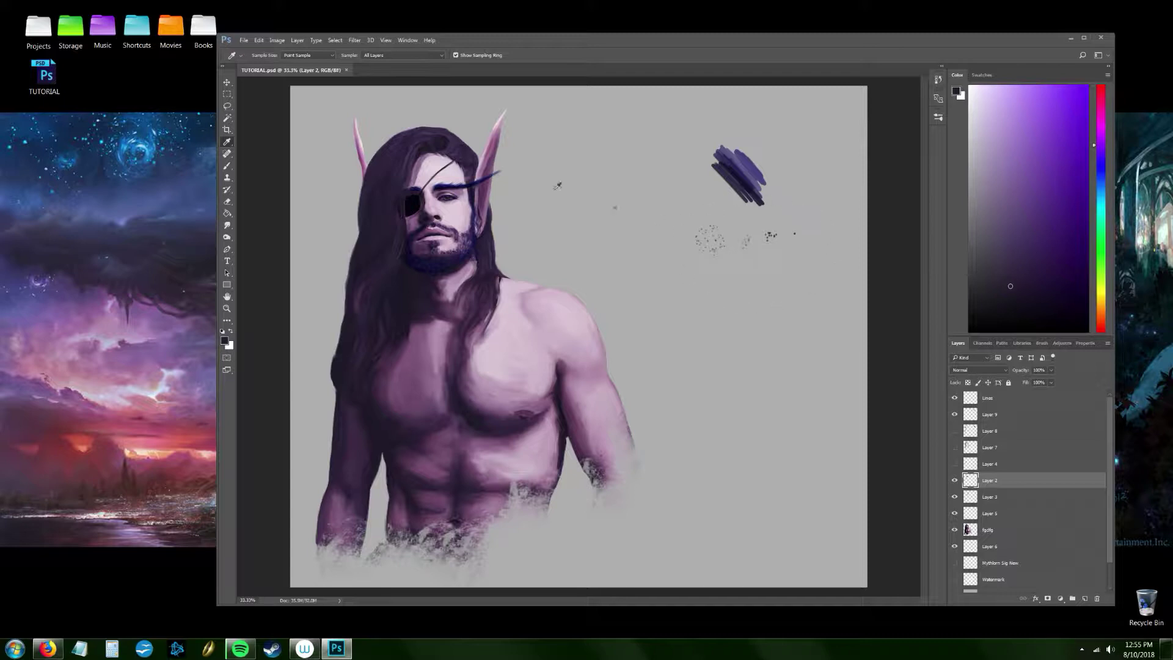
left_click(226, 166)
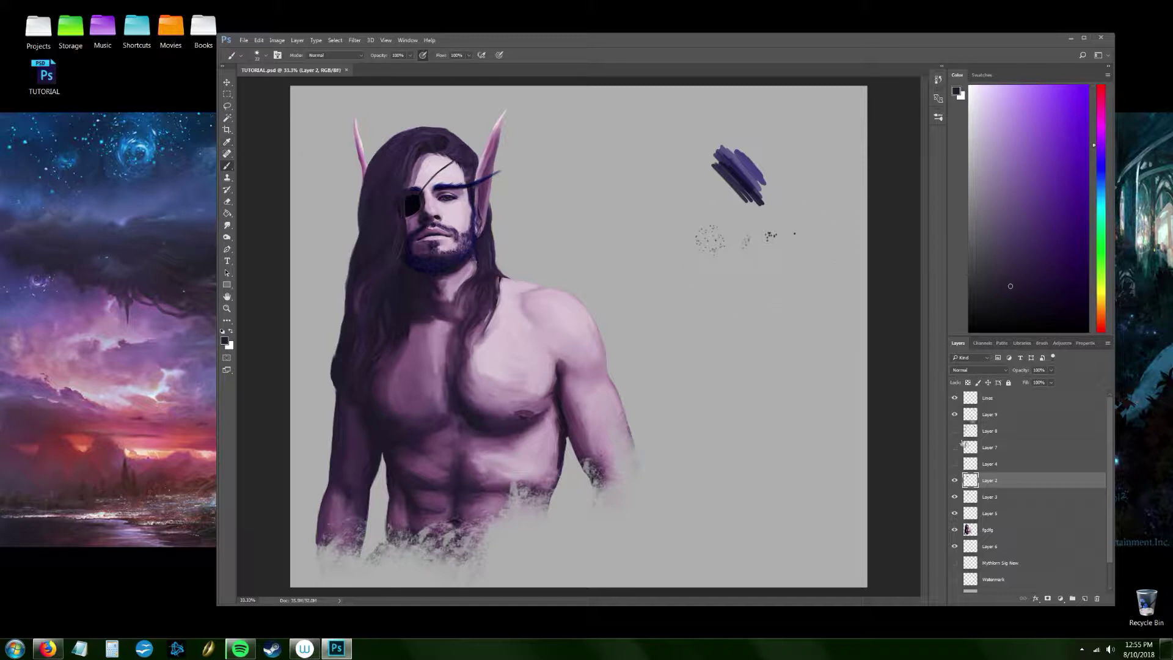
Step: Add a new layer above Layer 2 and sample the dark blue from the colour swatch strokes for the brush
left_click(1086, 600)
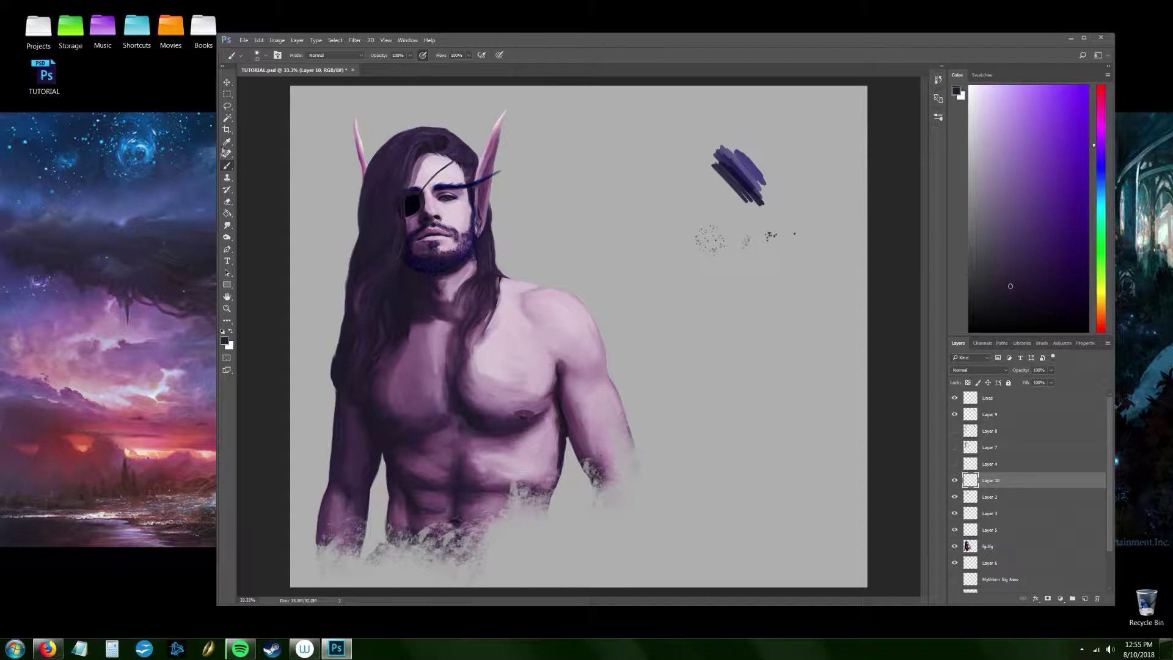
key("i")
left_click(739, 176)
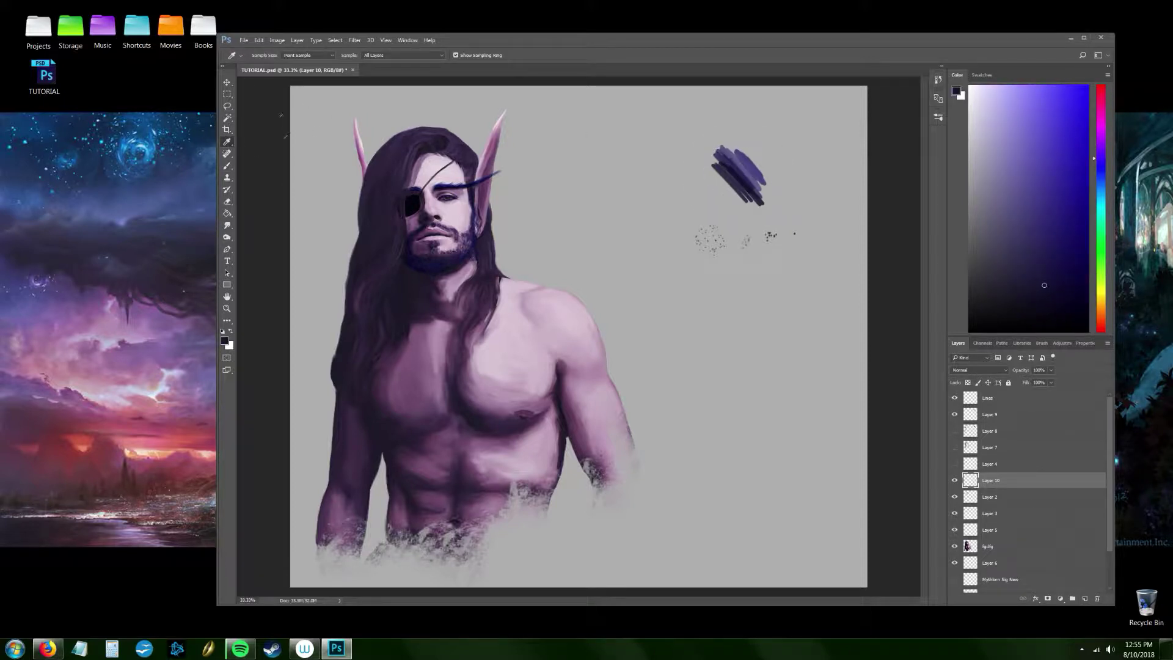
left_click(227, 168)
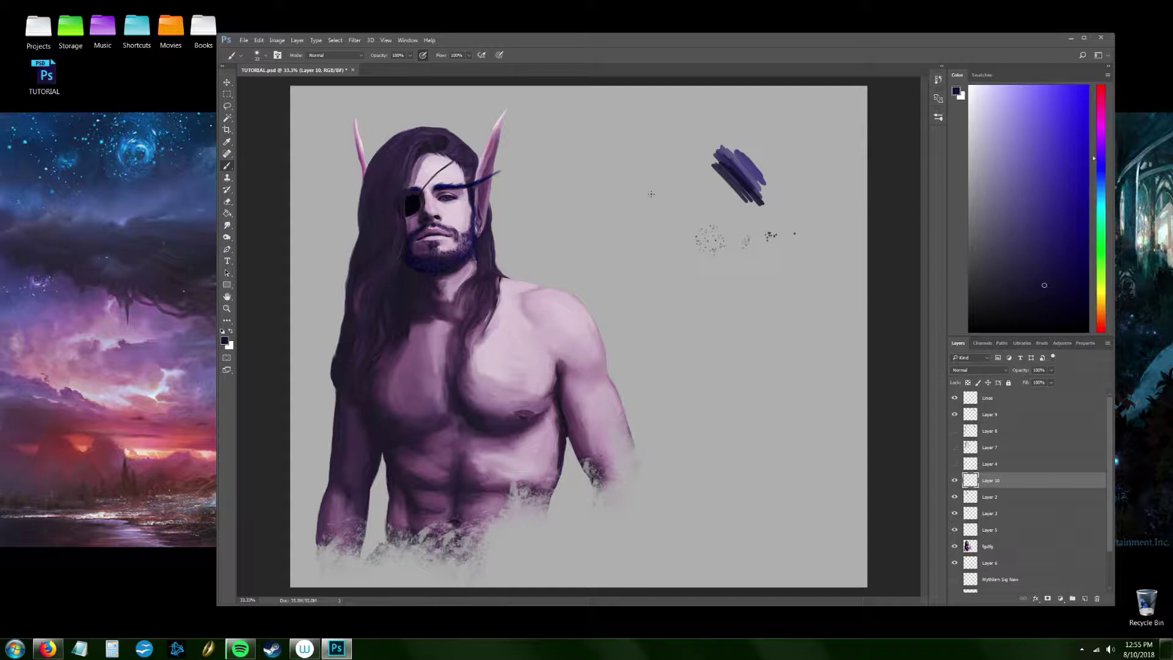
Step: Paint thin dark blue practice strands on the blank canvas and loose strands at the hair tips over the chest
left_click_drag(642, 195, 682, 282)
mouse_move(632, 186)
left_mouse_down()
mouse_move(672, 266)
mouse_move(659, 251)
mouse_move(686, 299)
left_mouse_up()
left_click_drag(641, 232, 682, 303)
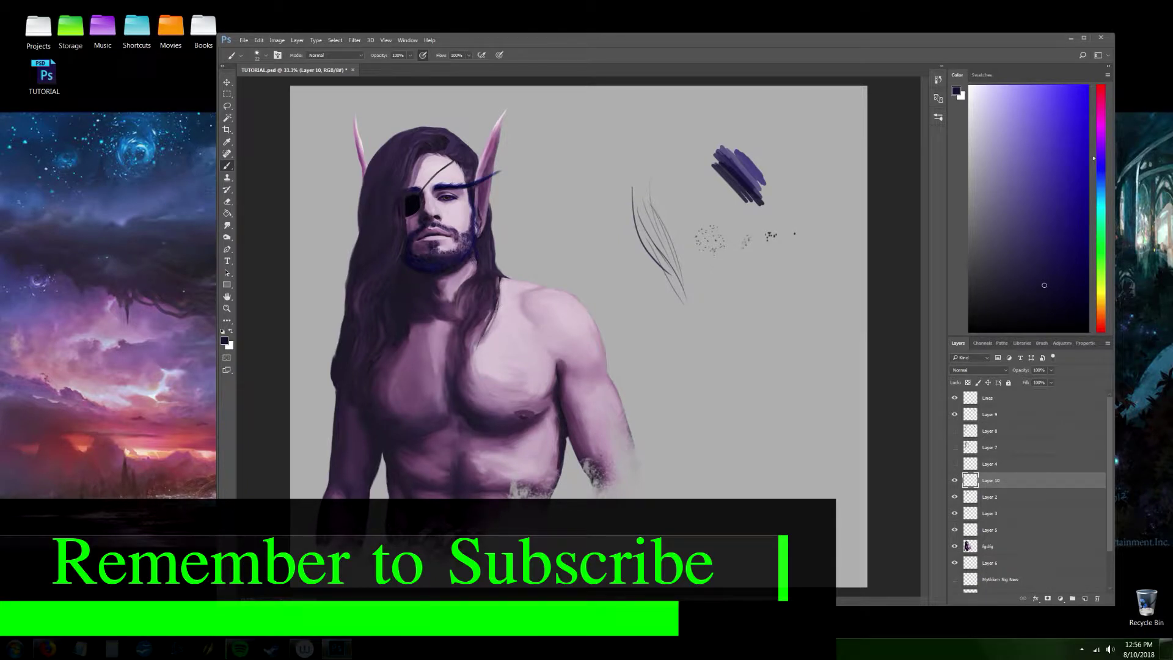
left_click_drag(483, 327, 474, 378)
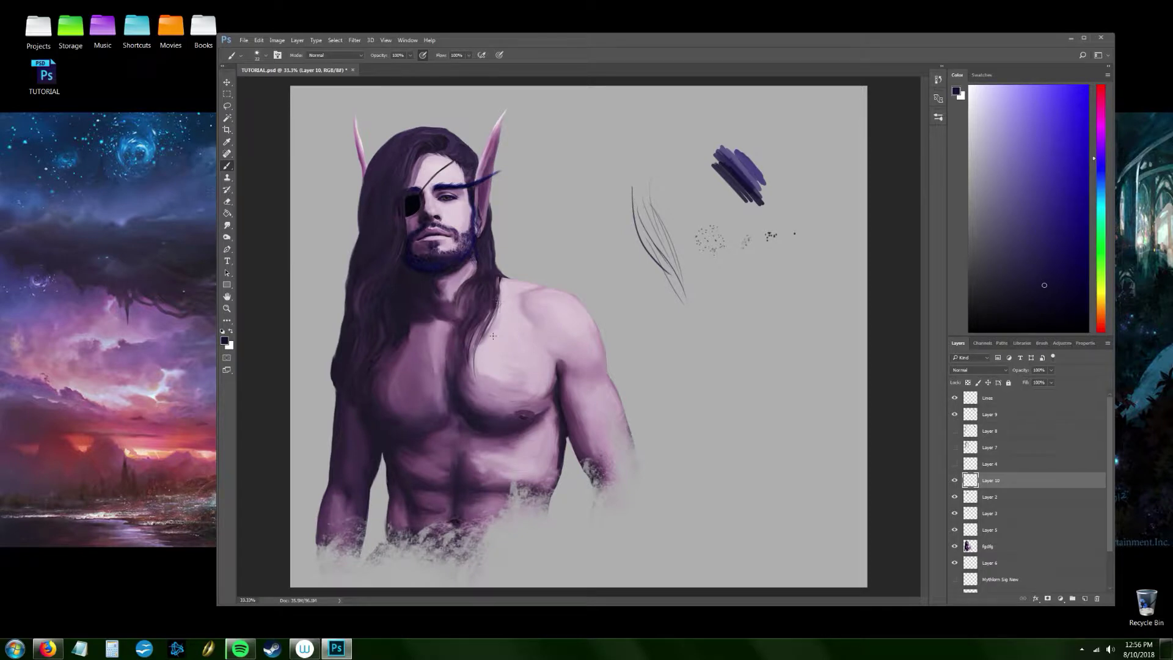
left_click_drag(496, 291, 477, 364)
Step: Review the brush tip settings and add another thin strand to the practice strands beside the figure
left_click(1041, 342)
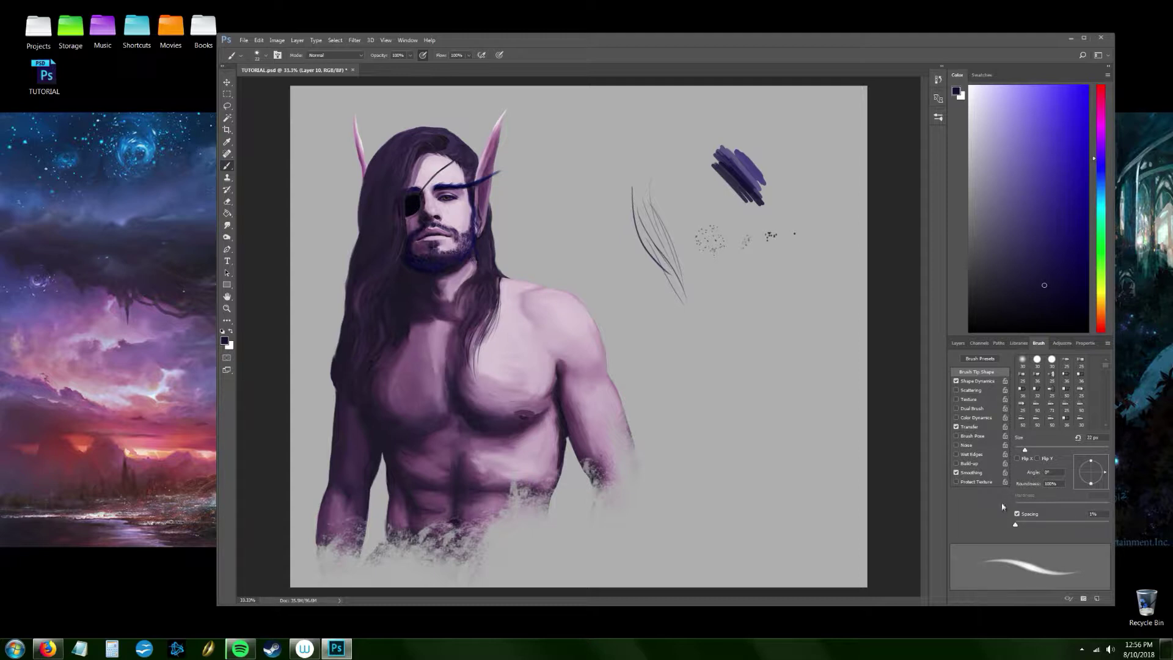
left_click(956, 344)
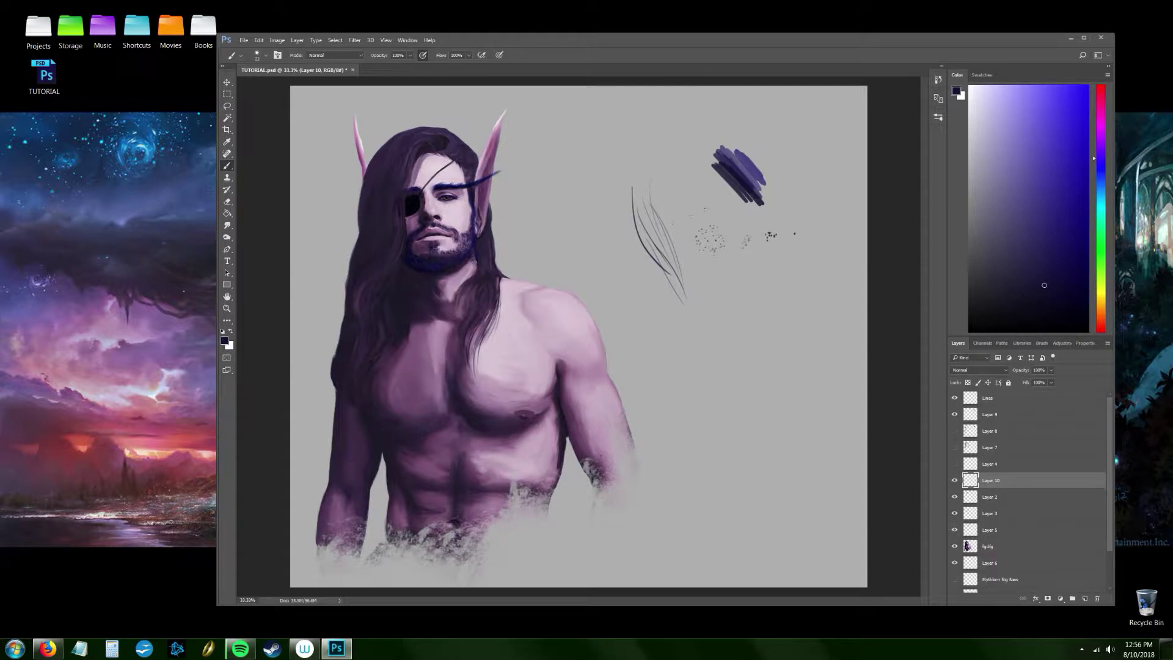
left_click_drag(654, 194, 684, 267)
Step: Choose the speckled brush and paint practice stamps, a multi-strand hair lock and a dense dark patch on the blank canvas
left_click(261, 55)
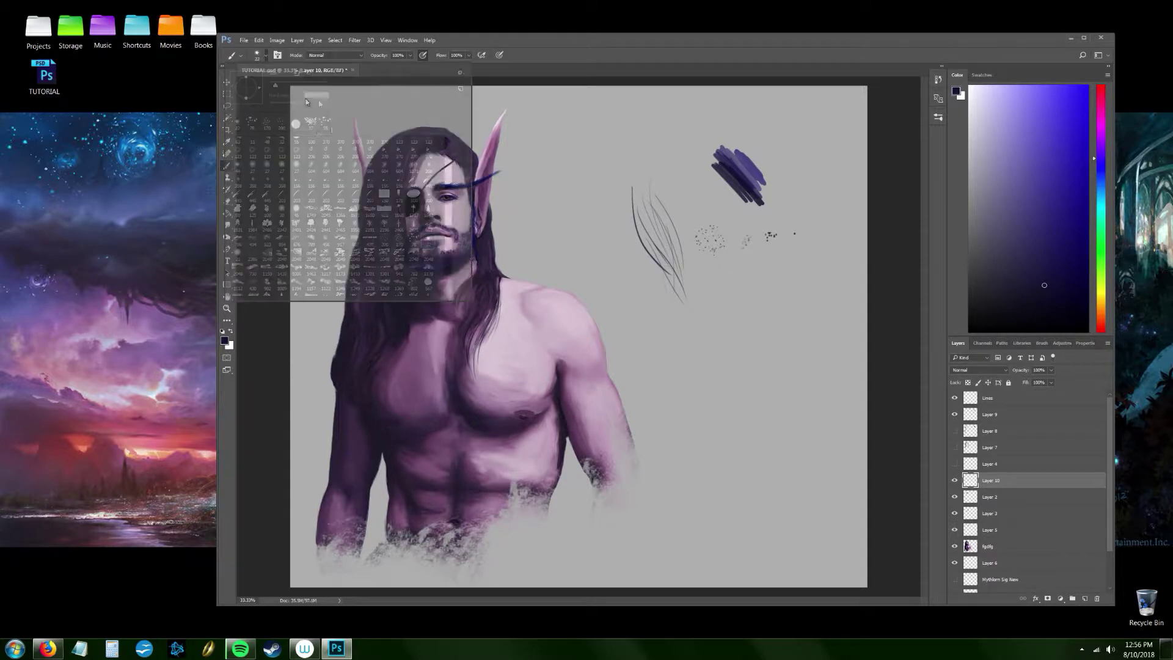
left_click(258, 128)
left_click(531, 52)
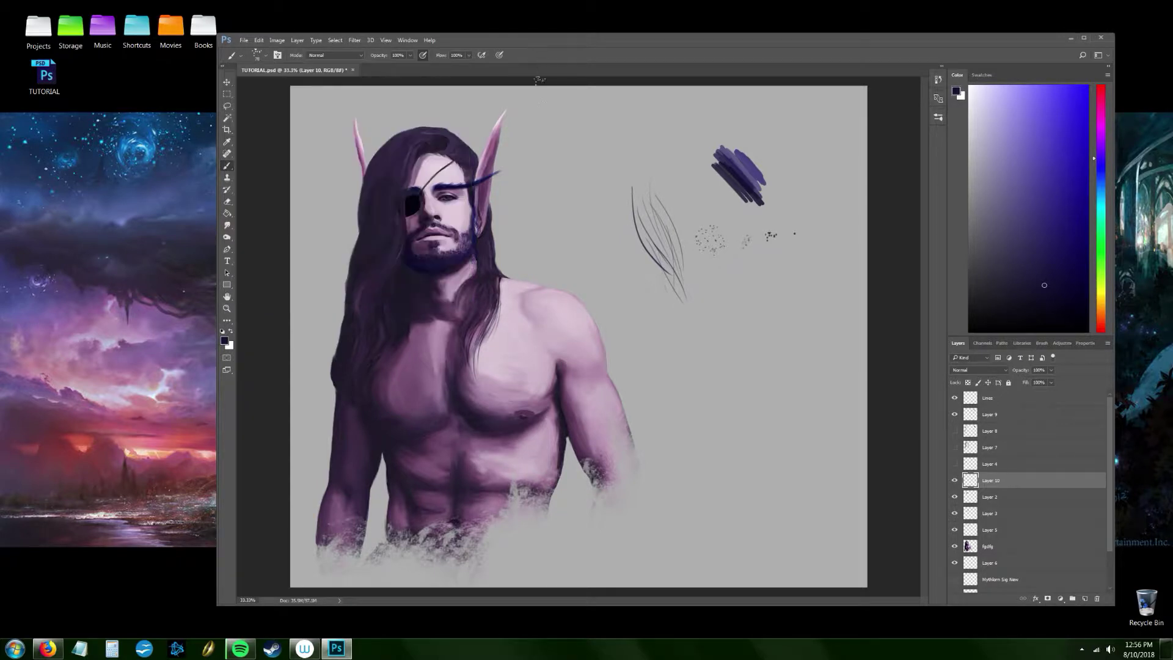
left_click(598, 145)
left_click(602, 160)
mouse_move(593, 190)
left_mouse_down()
mouse_move(578, 168)
mouse_move(596, 247)
left_mouse_up()
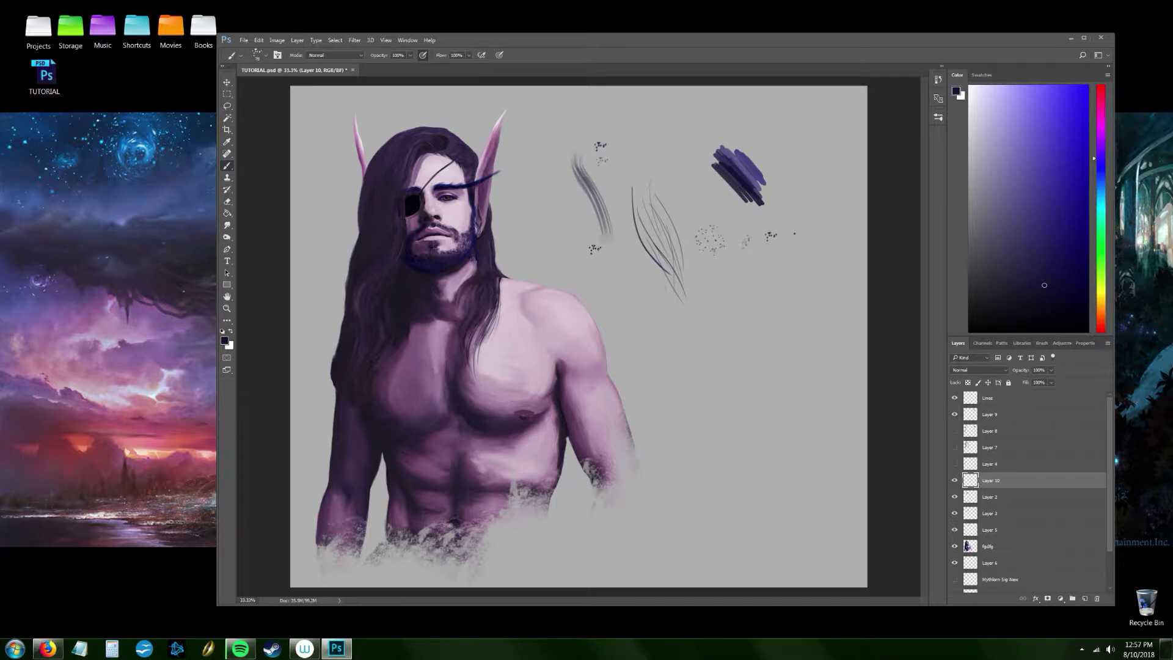
left_click_drag(585, 198, 603, 266)
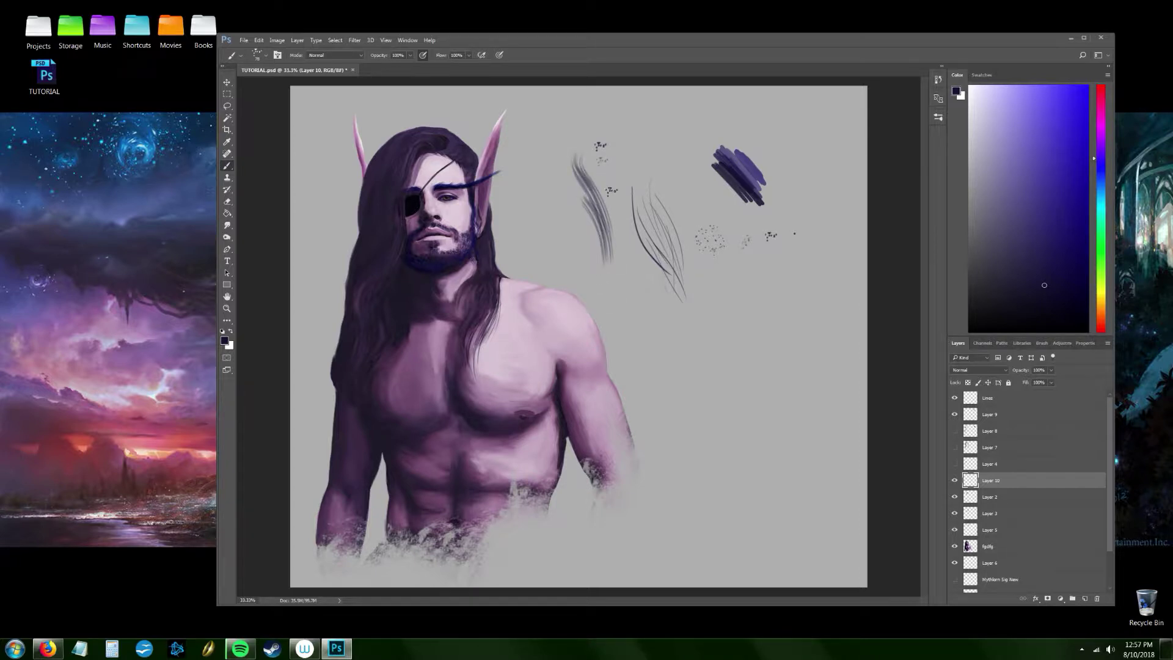
mouse_move(638, 150)
left_mouse_down()
mouse_move(655, 132)
mouse_move(634, 144)
mouse_move(633, 120)
mouse_move(647, 147)
mouse_move(674, 88)
mouse_move(652, 124)
left_mouse_up()
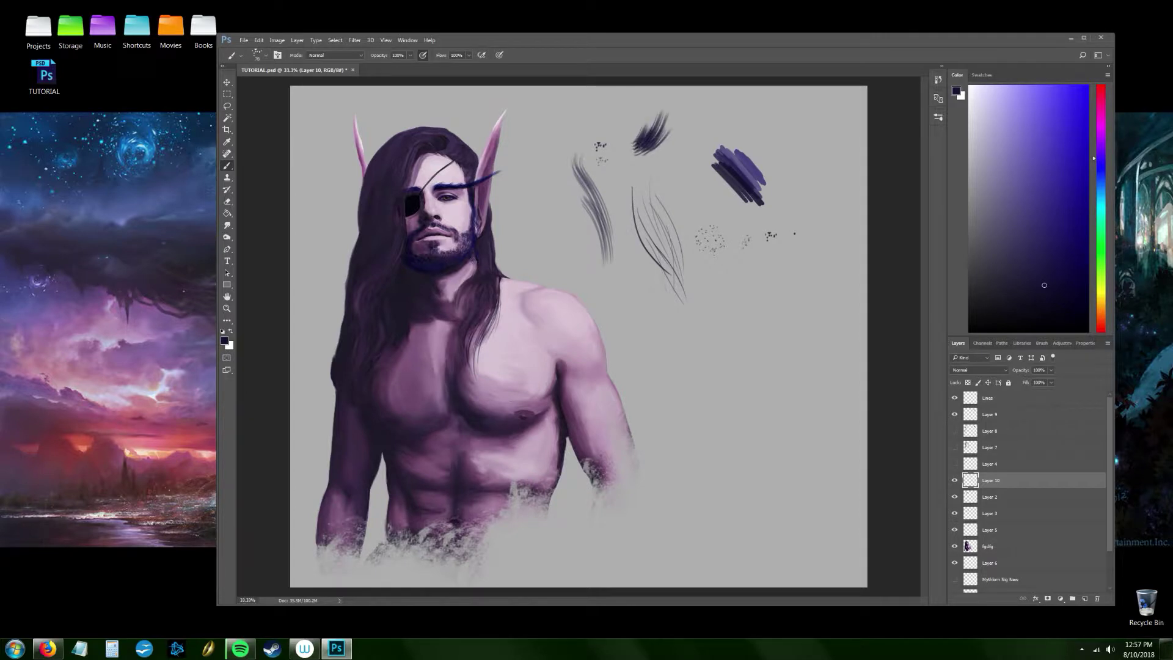
Step: Lighten the brush colour to a light lavender and brush lighter strands over the dark practice patch
left_click_drag(1044, 286, 1028, 257)
mouse_move(639, 147)
left_mouse_down()
mouse_move(668, 131)
mouse_move(673, 109)
mouse_move(664, 144)
mouse_move(681, 131)
mouse_move(656, 107)
left_mouse_up()
left_click(1019, 123)
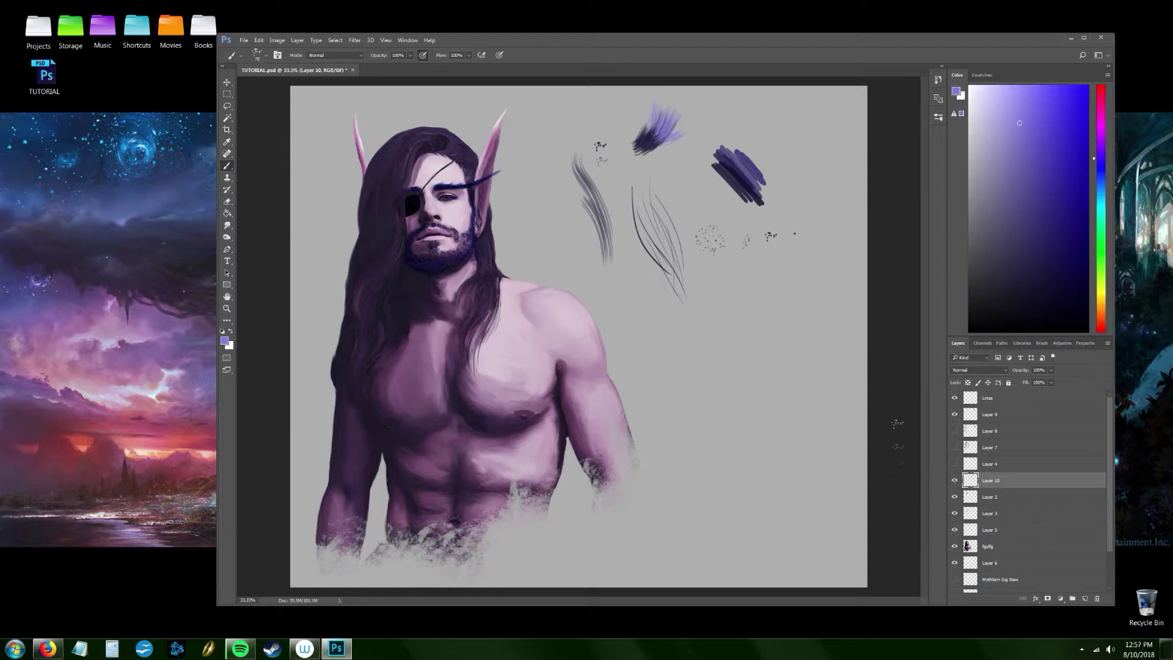
left_click(721, 262)
Step: Add a new layer above Layer 10 and adjust the speckled brush size for the hair highlights
left_click(266, 56)
type("51")
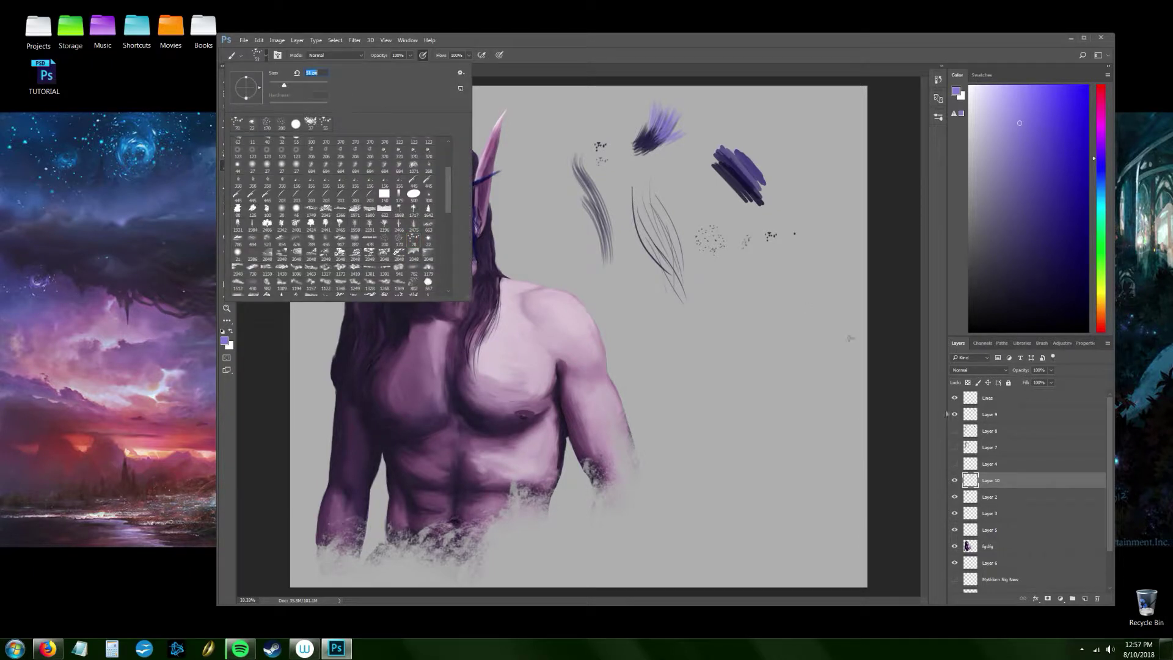
key("Return")
left_click(1085, 599)
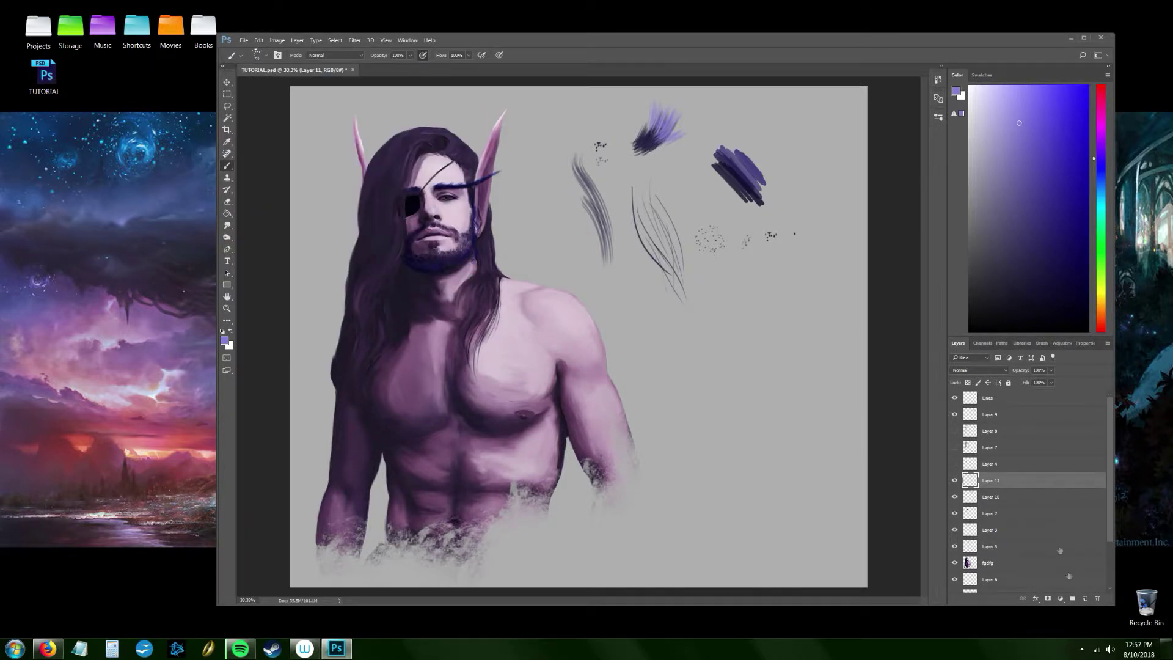
left_click(267, 55)
left_click_drag(278, 85, 284, 86)
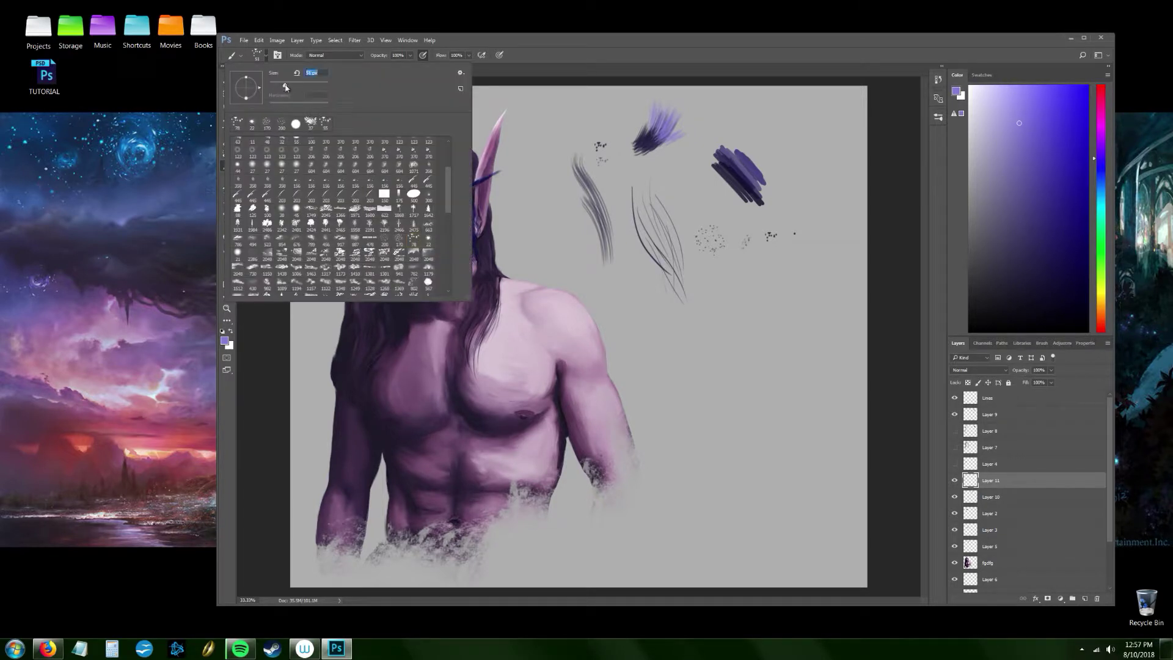
key("Return")
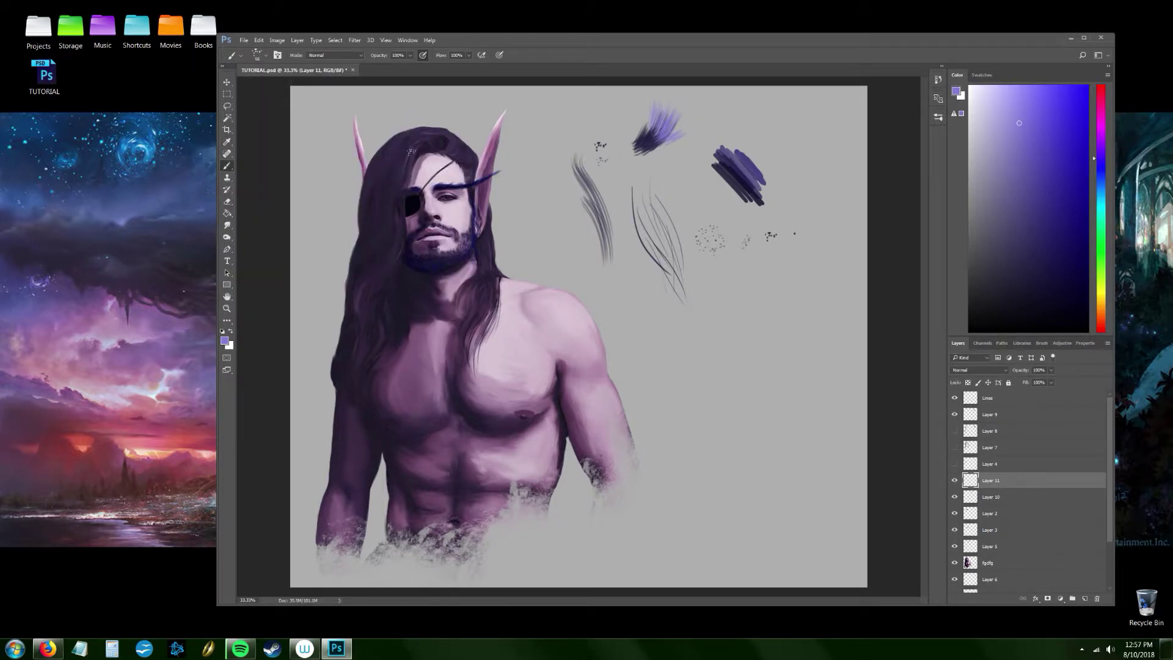
Step: Paint light lavender highlight strands from the crown down the long hair on the eyepatch side
left_click_drag(413, 147, 396, 249)
left_click_drag(408, 163, 389, 266)
mouse_move(394, 221)
left_mouse_down()
mouse_move(388, 265)
mouse_move(363, 308)
left_mouse_up()
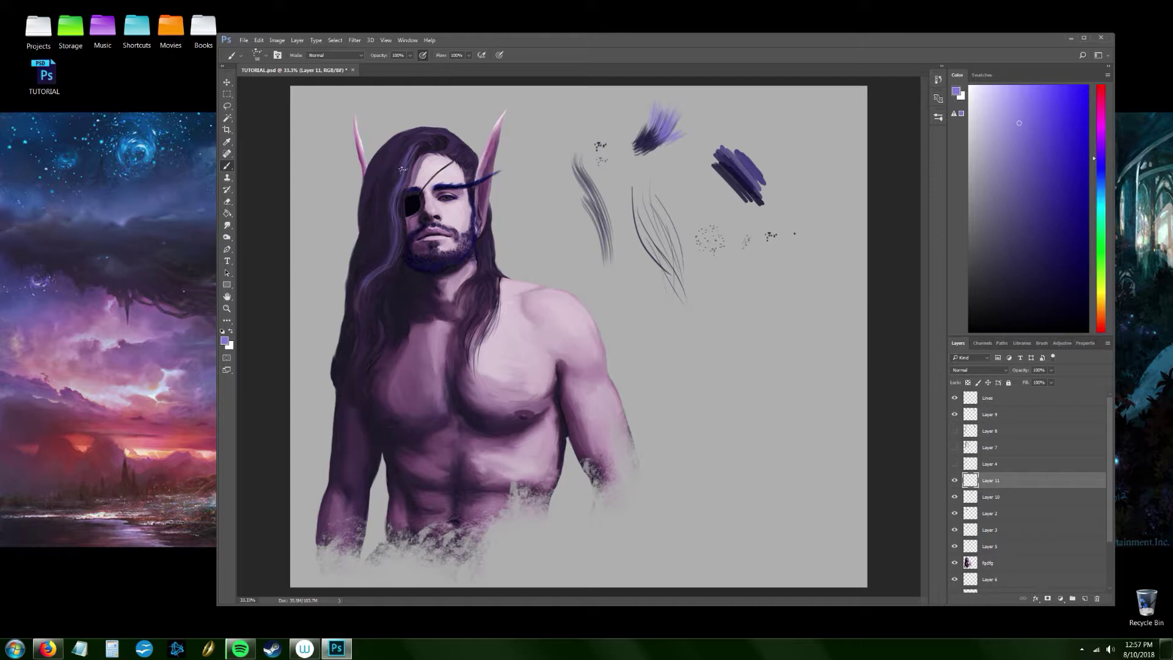
left_click_drag(420, 140, 394, 185)
mouse_move(405, 142)
left_mouse_down()
mouse_move(375, 199)
mouse_move(369, 224)
mouse_move(387, 164)
mouse_move(381, 218)
mouse_move(396, 179)
mouse_move(361, 277)
left_mouse_up()
left_click_drag(386, 237, 356, 310)
mouse_move(371, 212)
left_mouse_down()
mouse_move(351, 363)
mouse_move(356, 285)
mouse_move(353, 353)
left_mouse_up()
left_click_drag(392, 239, 368, 276)
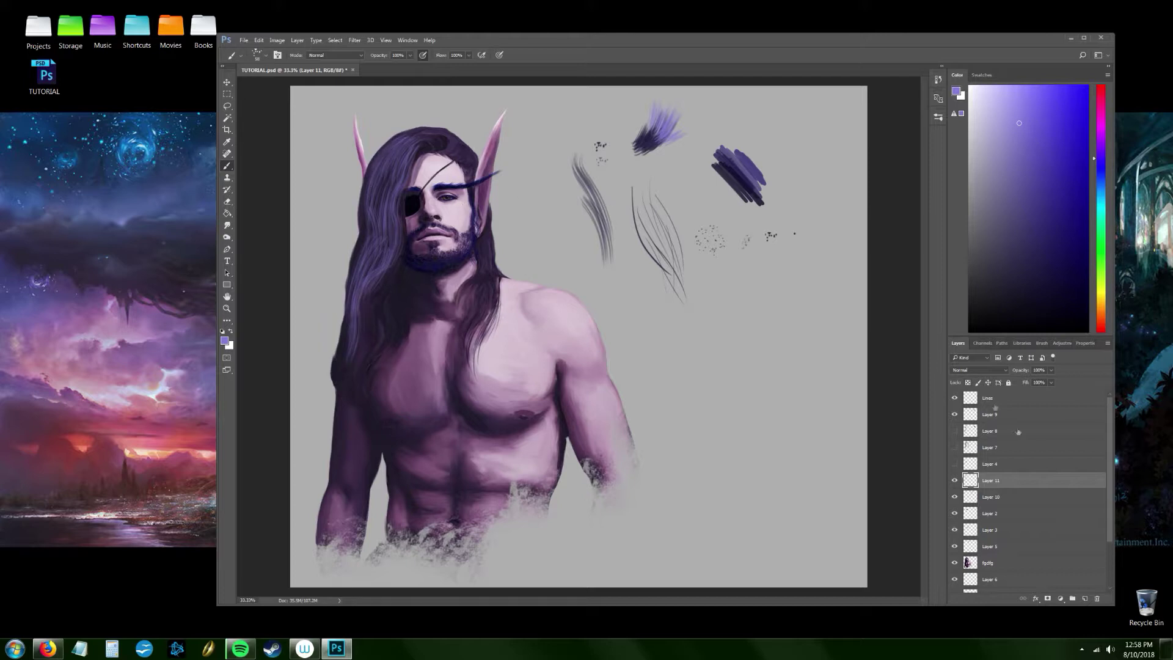
Step: Lower the opacity of the highlight layer, Layer 11, to 33%
double_click(1062, 484)
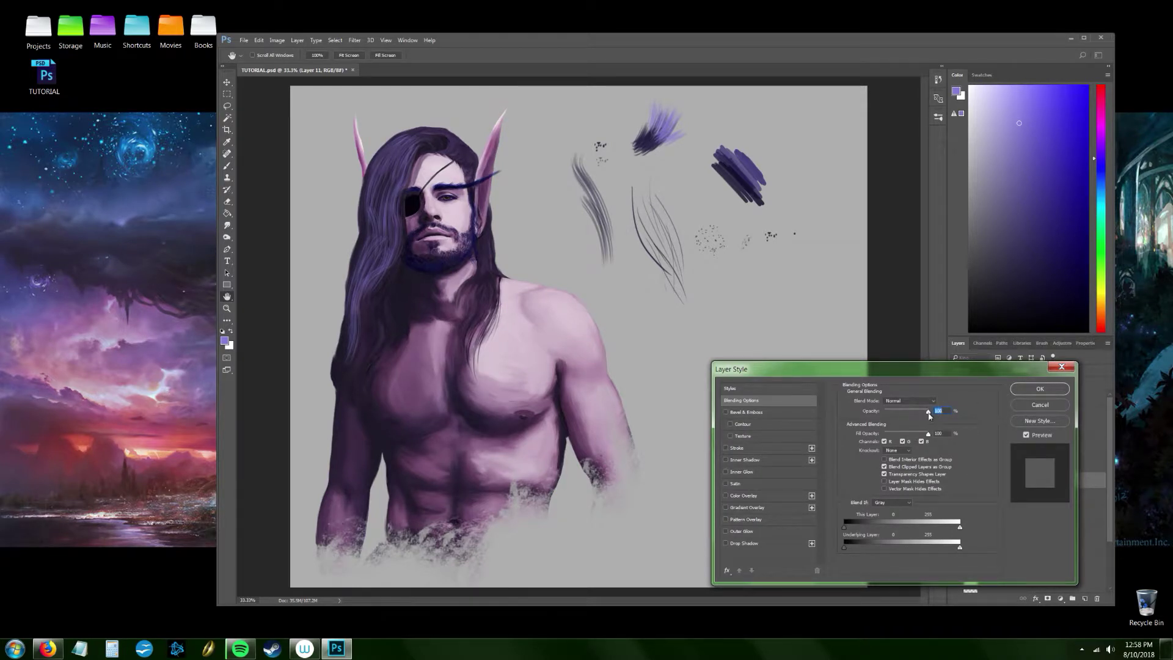
left_click_drag(928, 415, 899, 420)
left_click(1035, 392)
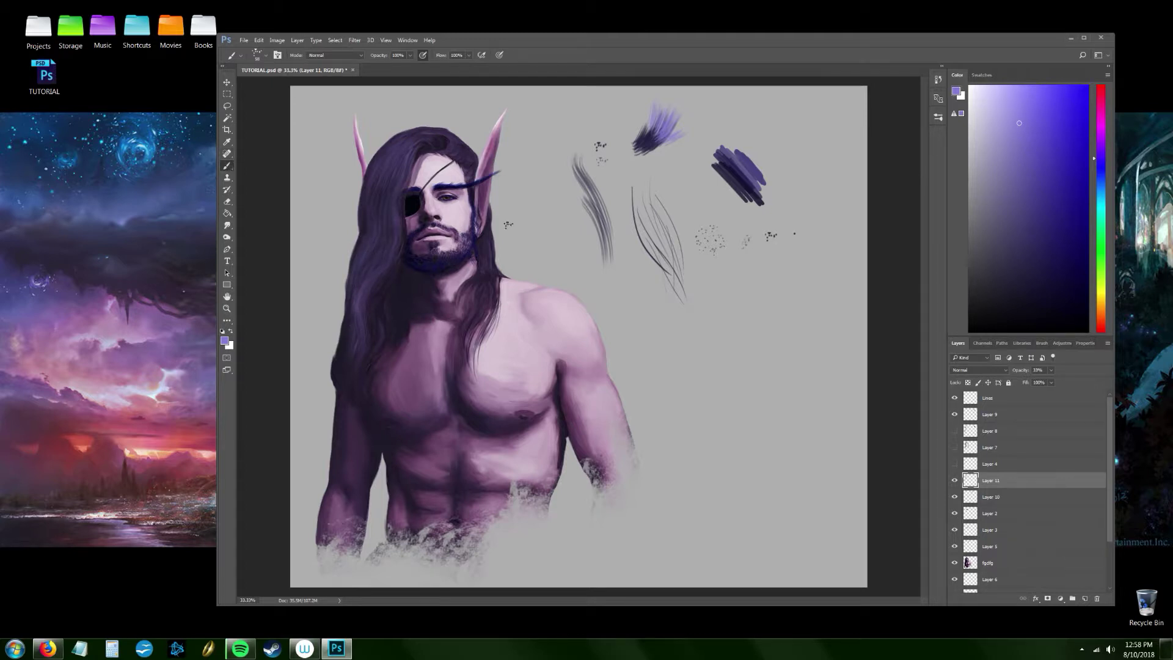
Step: Sample the dark hair colour near the hairline and reduce the speckled brush size
left_click(228, 142)
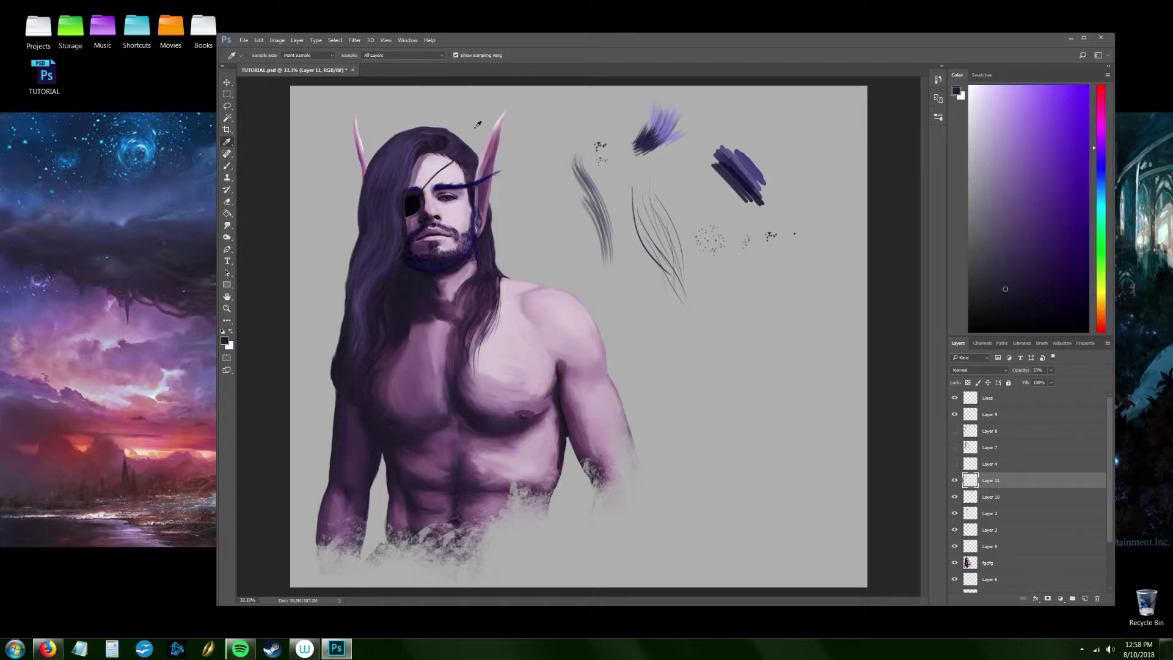
left_click(444, 142)
key("b")
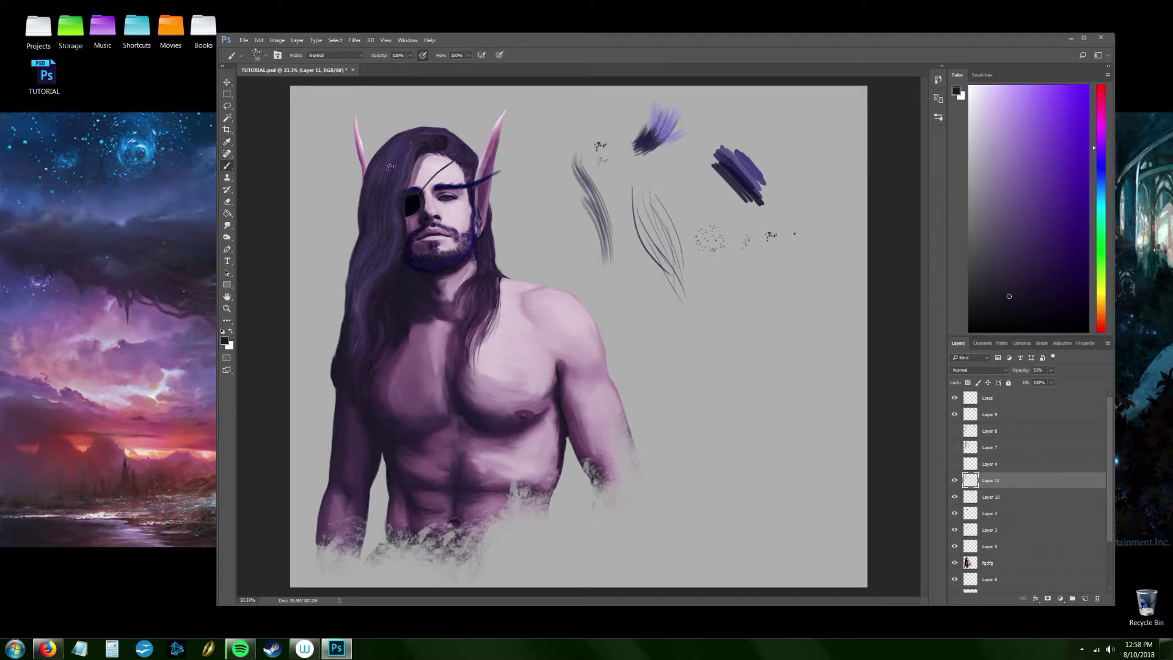
left_click(266, 56)
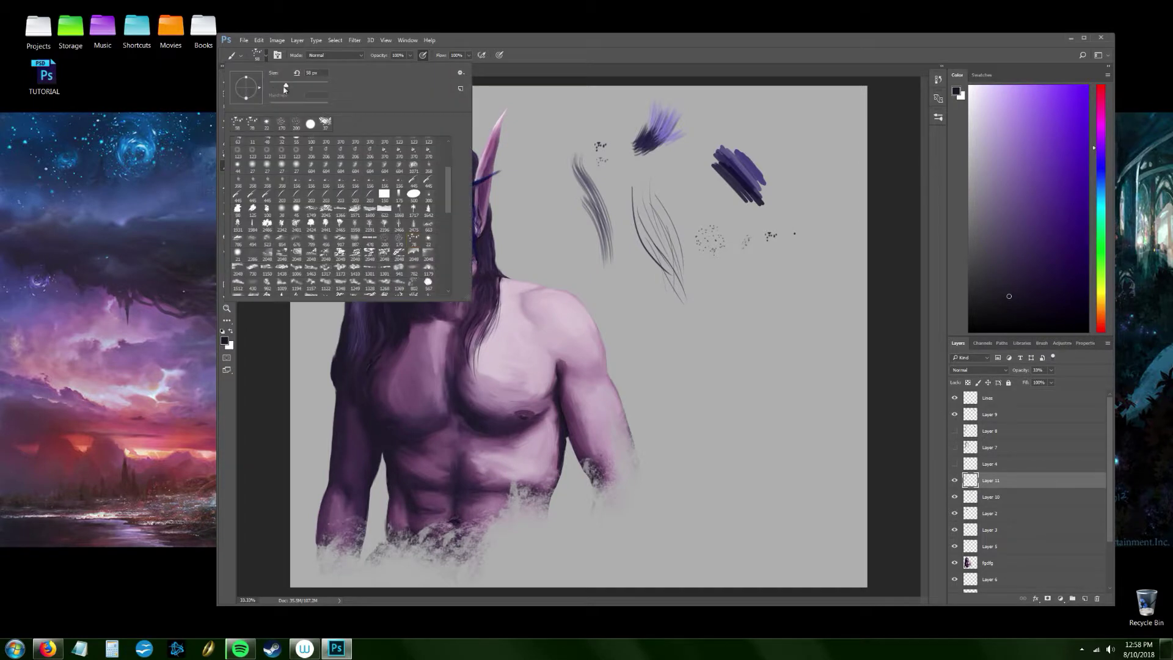
left_click_drag(285, 86, 279, 86)
key("Return")
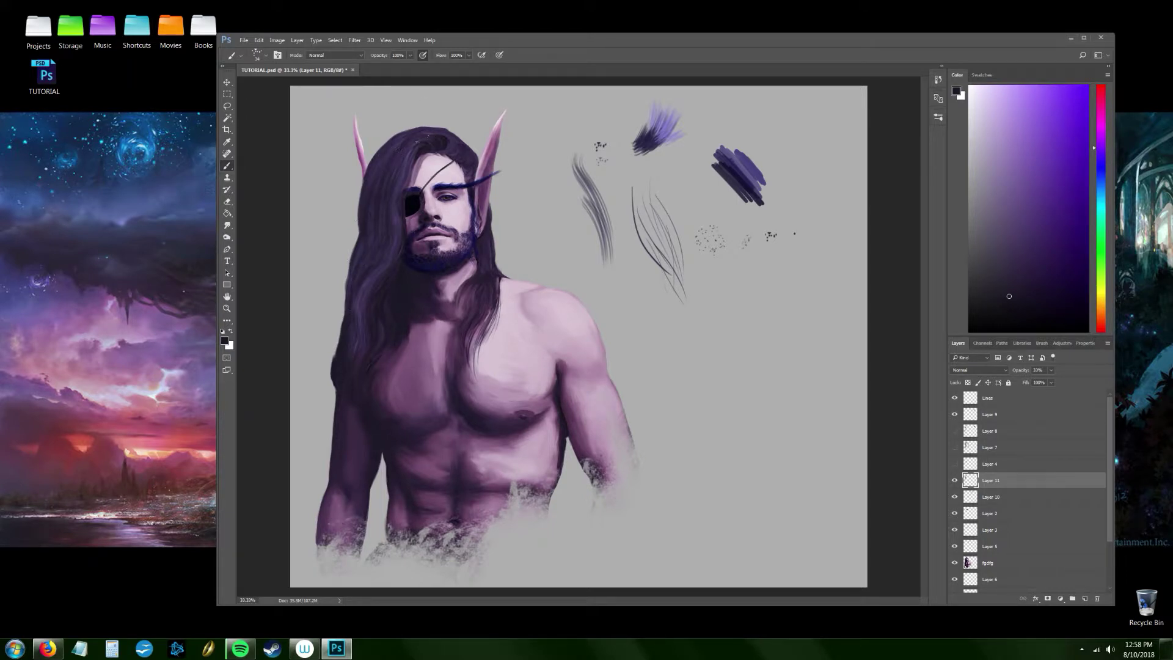
Step: Add a new layer above Layer 11 and paint dark strands through the long hair and along its outer edge
left_click(1085, 598)
left_click_drag(396, 231, 394, 245)
left_click_drag(374, 276, 366, 291)
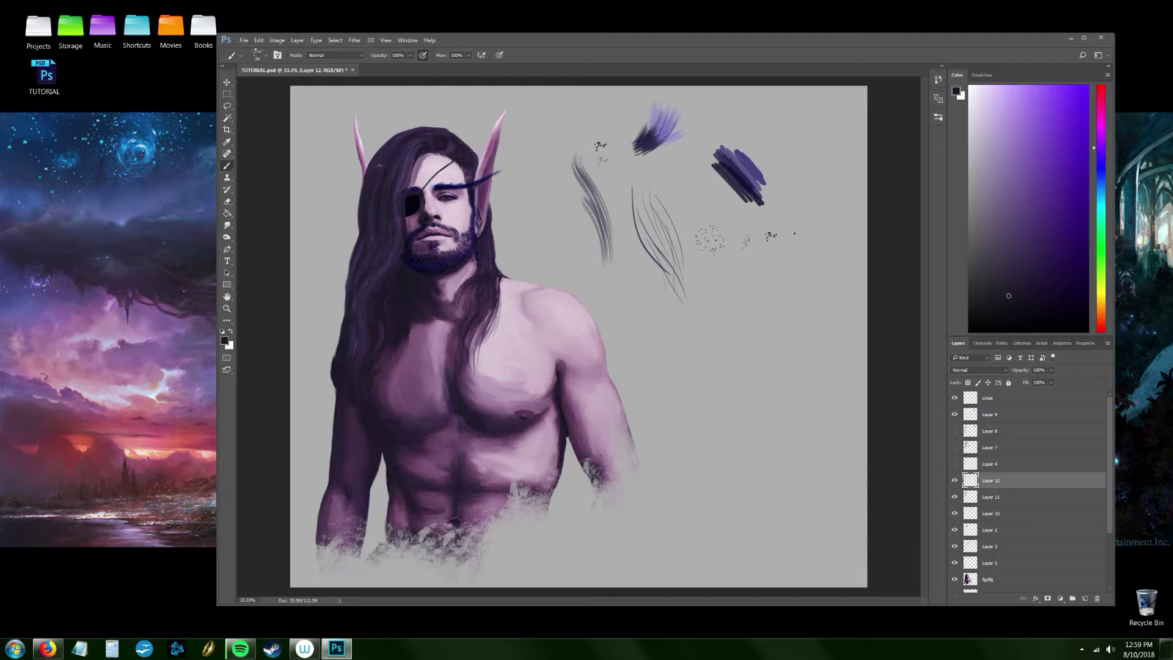
mouse_move(358, 247)
left_mouse_down()
mouse_move(340, 352)
mouse_move(350, 325)
mouse_move(328, 380)
left_mouse_up()
Step: Sample the mid blue-violet from the swatch strokes, paint strands into the hair and crown, and tidy the top edge with the Eraser
left_click(227, 142)
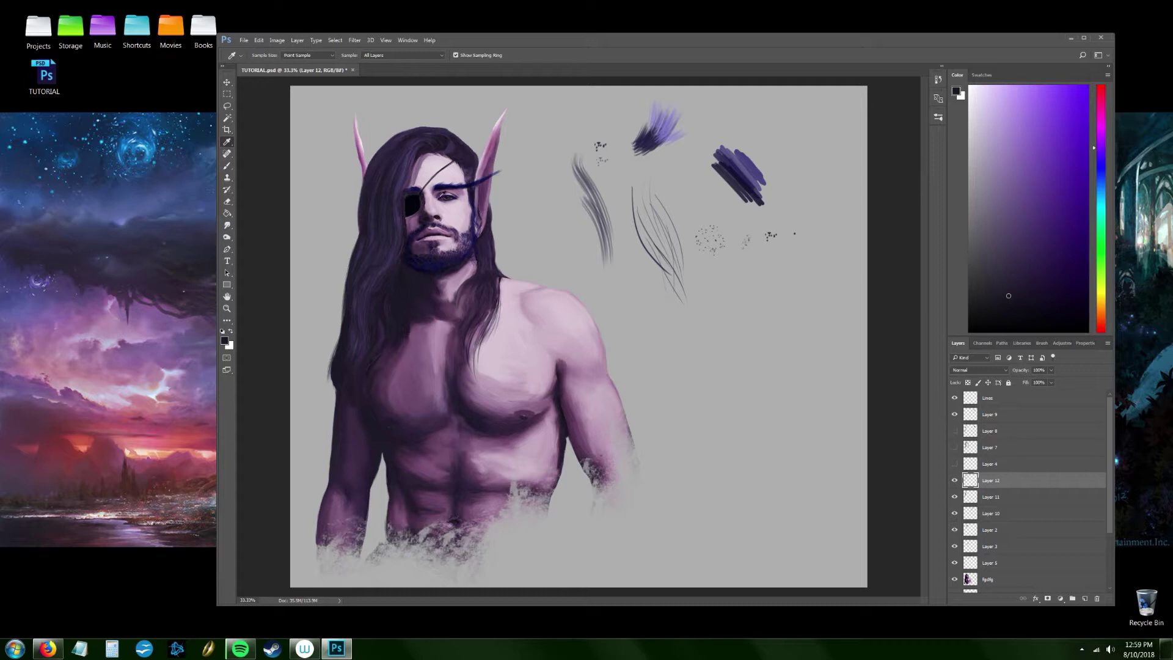
left_click(756, 163)
left_click(226, 165)
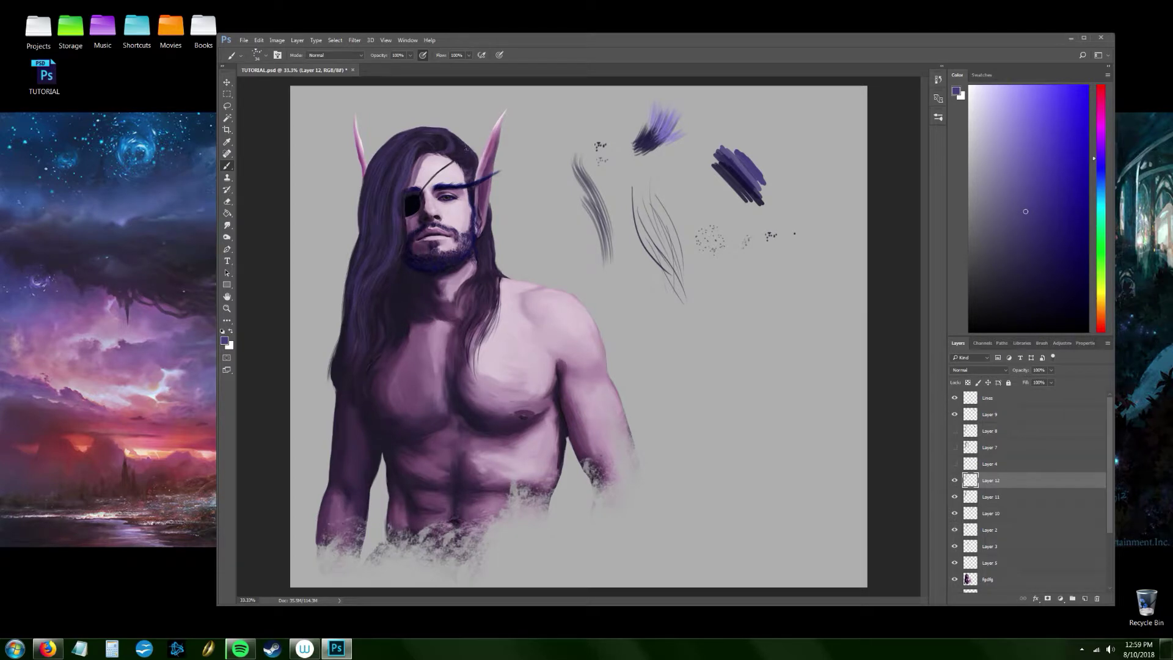
left_click_drag(450, 139, 458, 148)
left_click(226, 202)
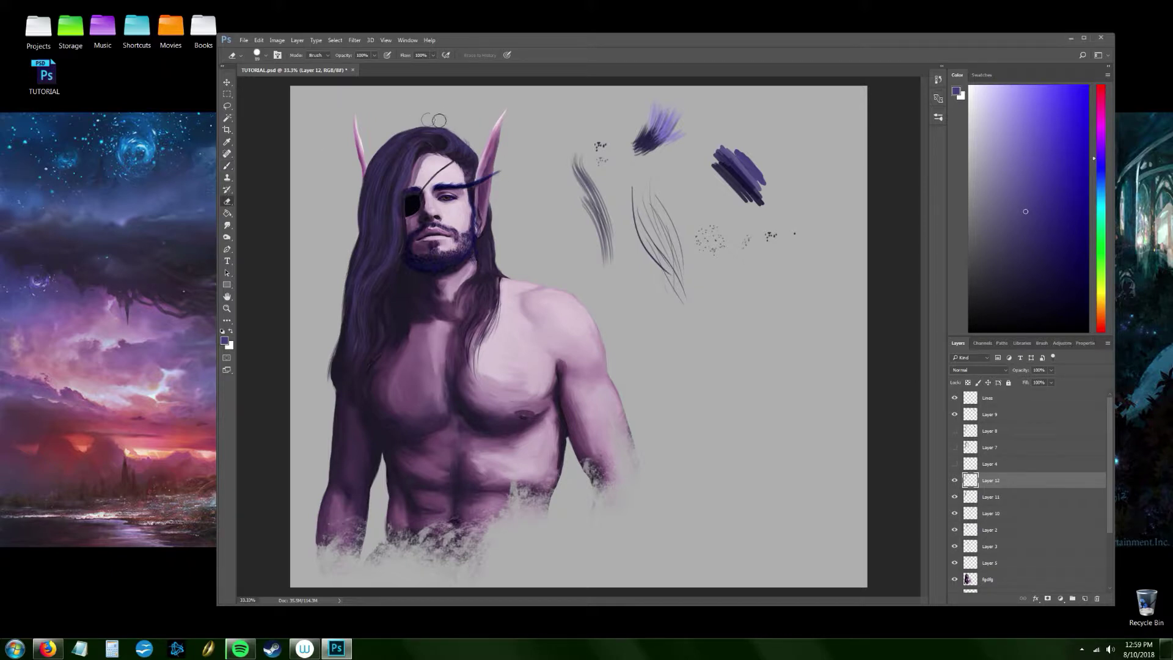
left_click(227, 166)
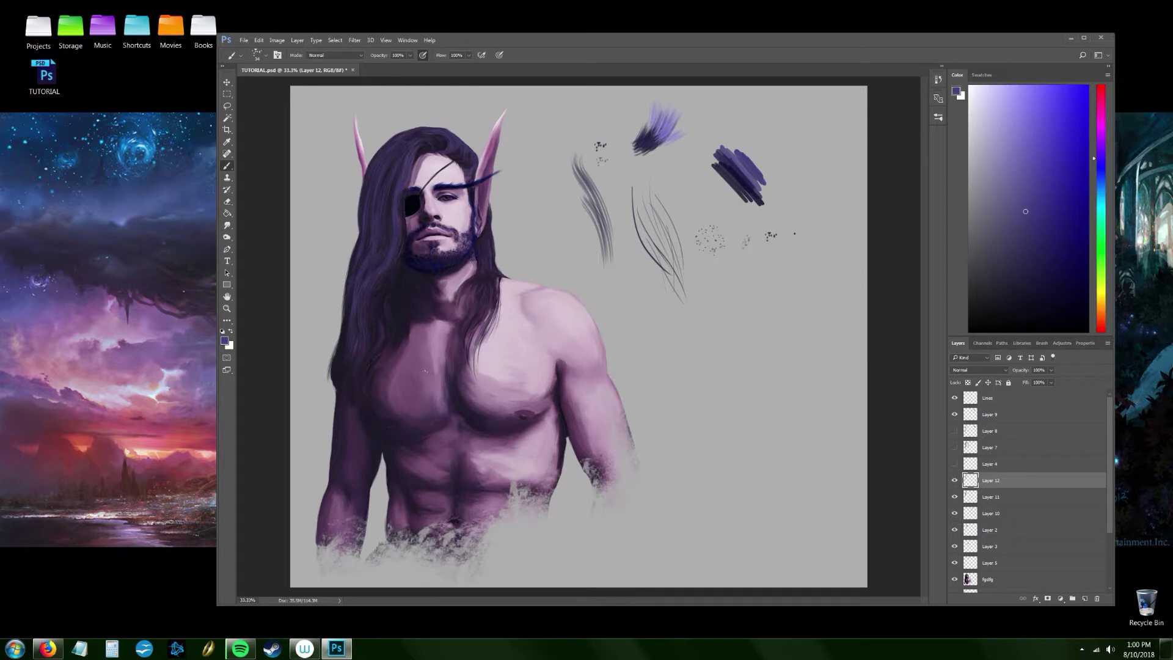
Step: Switch the brush to a very dark navy and paint shadow strands in the long hair and beside the neck
left_click_drag(1063, 300, 1088, 330)
left_click_drag(380, 207, 380, 254)
mouse_move(1085, 325)
left_mouse_down()
mouse_move(1081, 296)
mouse_move(1053, 292)
mouse_move(1066, 288)
left_mouse_up()
left_click_drag(377, 185, 373, 263)
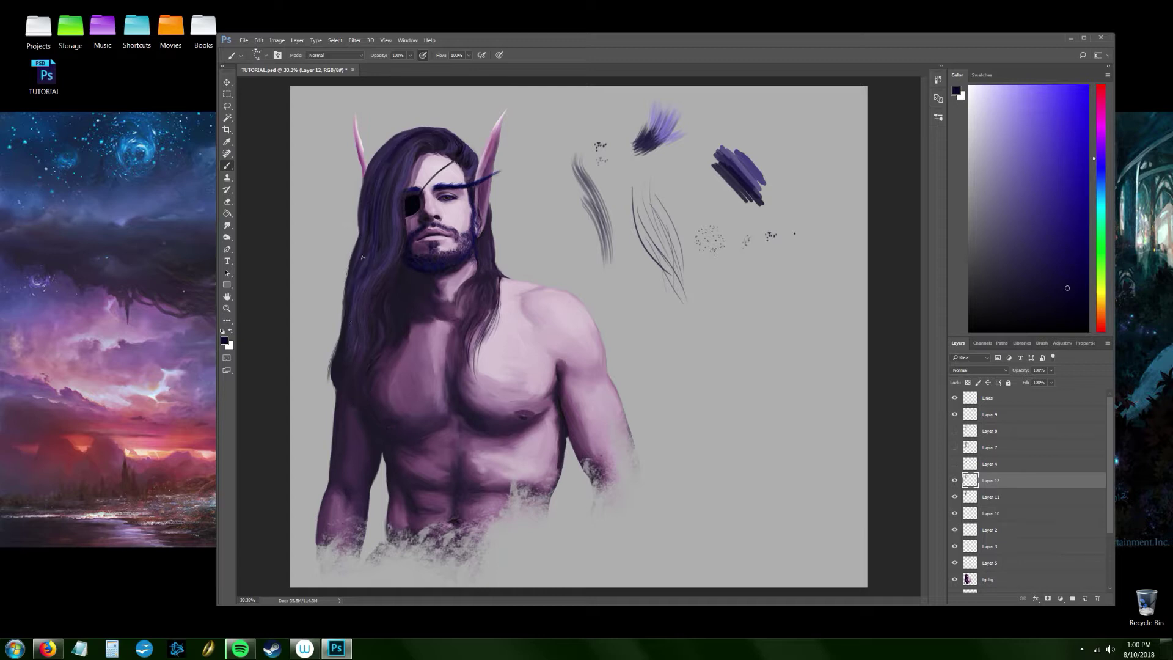
left_click_drag(490, 242, 482, 261)
Step: Pick a brighter saturated dark blue and paint strands into the hair lock falling over the chest
left_click(1053, 241)
left_click_drag(461, 315, 471, 314)
left_click_drag(465, 334, 475, 359)
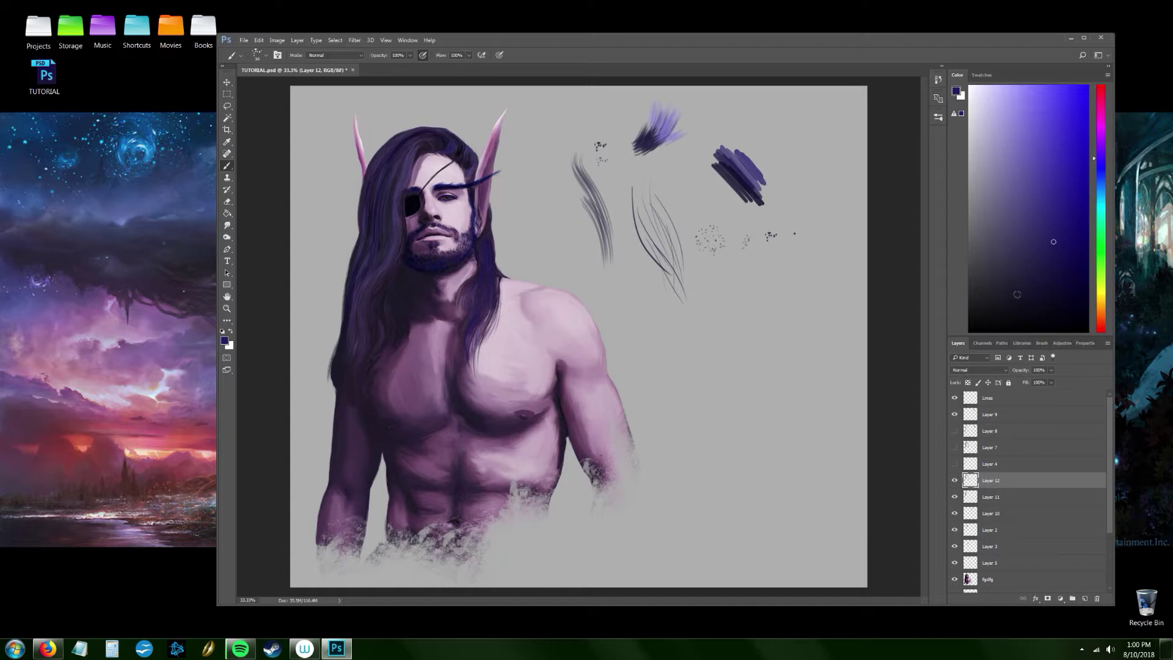
Step: Set the paint colour to a very dark navy and switch to the soft 22 px brush
left_click(1065, 310)
left_click(257, 55)
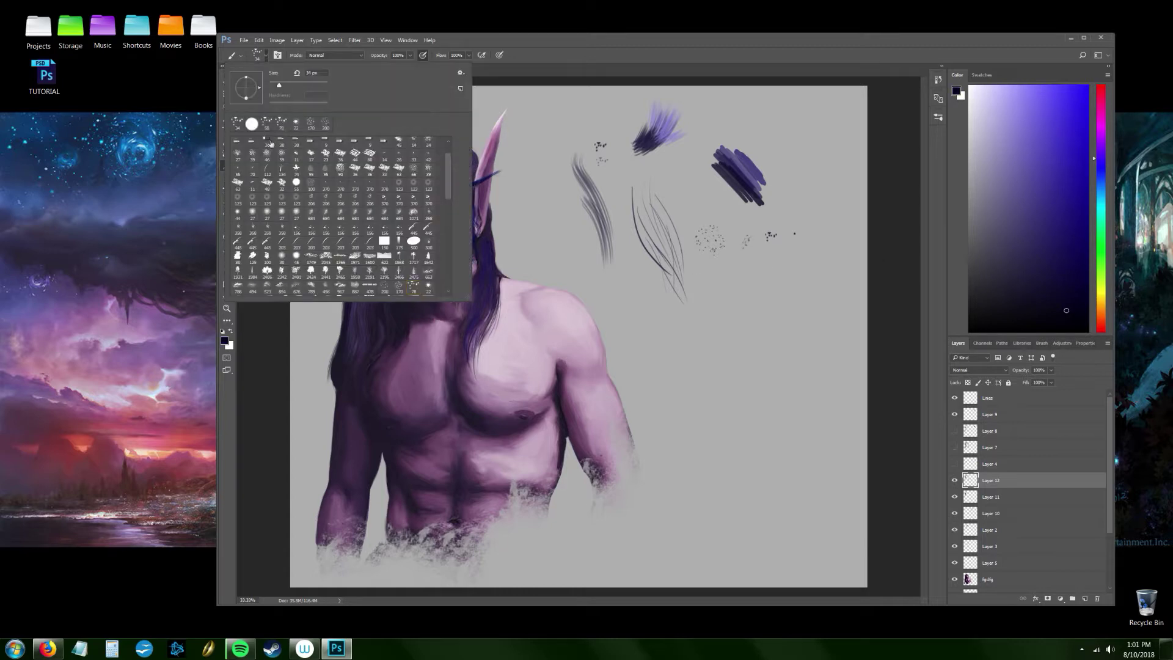
left_click(310, 124)
left_click(296, 124)
left_click(546, 48)
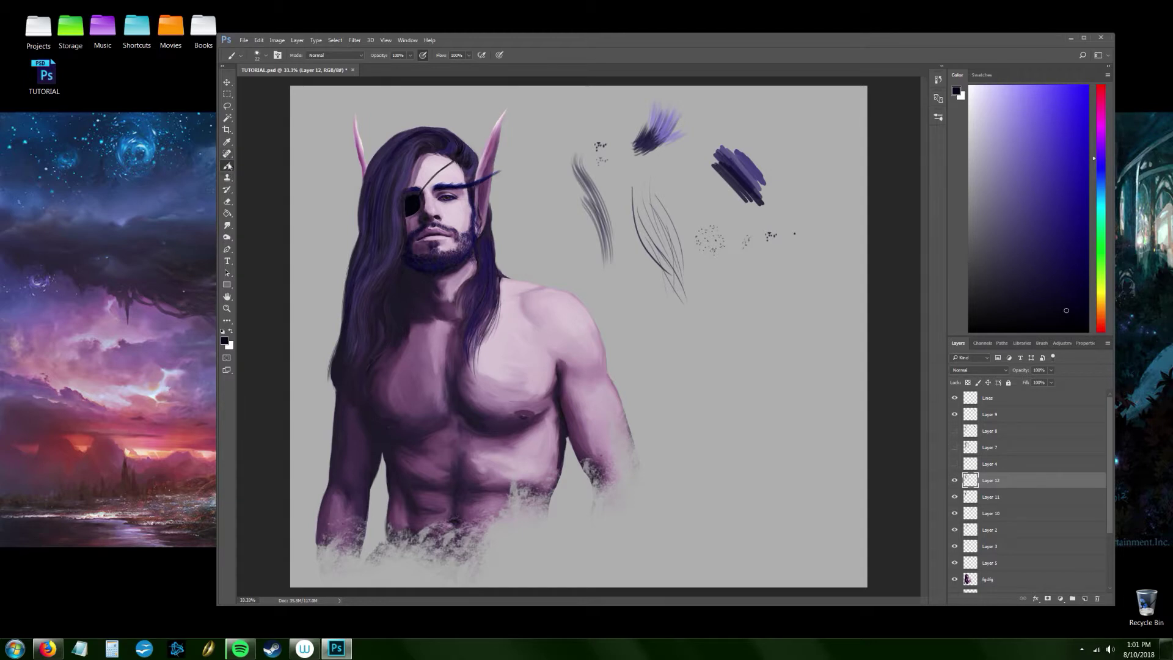
Step: Switch to a speckled brush and paint a test patch of short overlapping strokes on the grey background above the shoulder
left_click(265, 56)
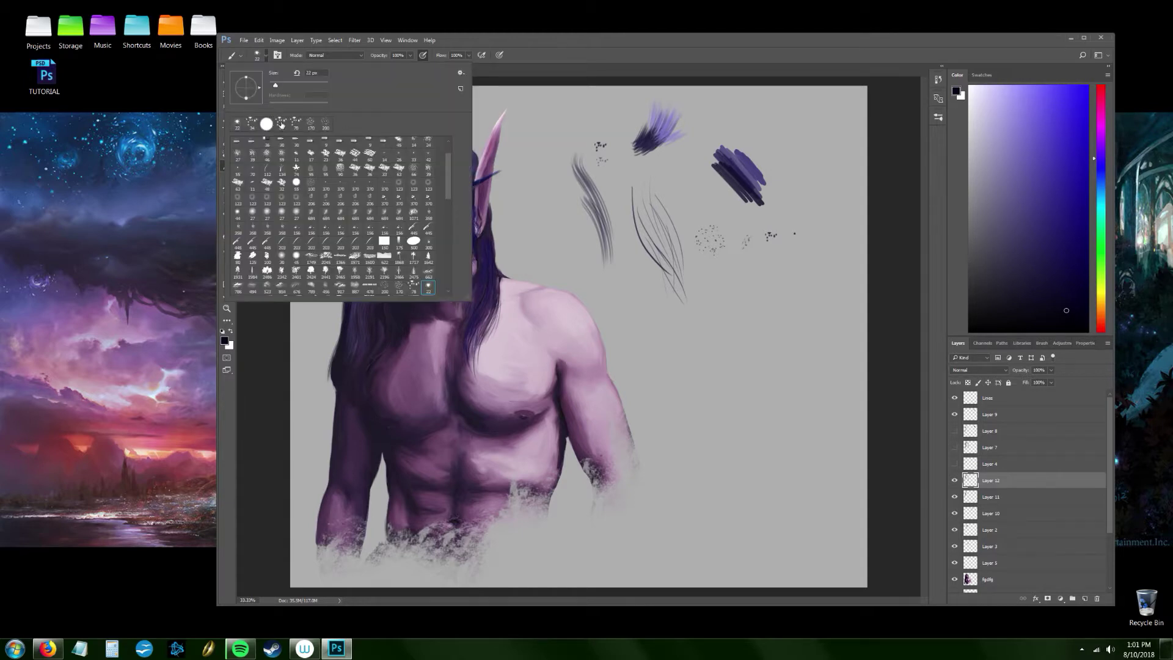
left_click(281, 124)
left_click(532, 55)
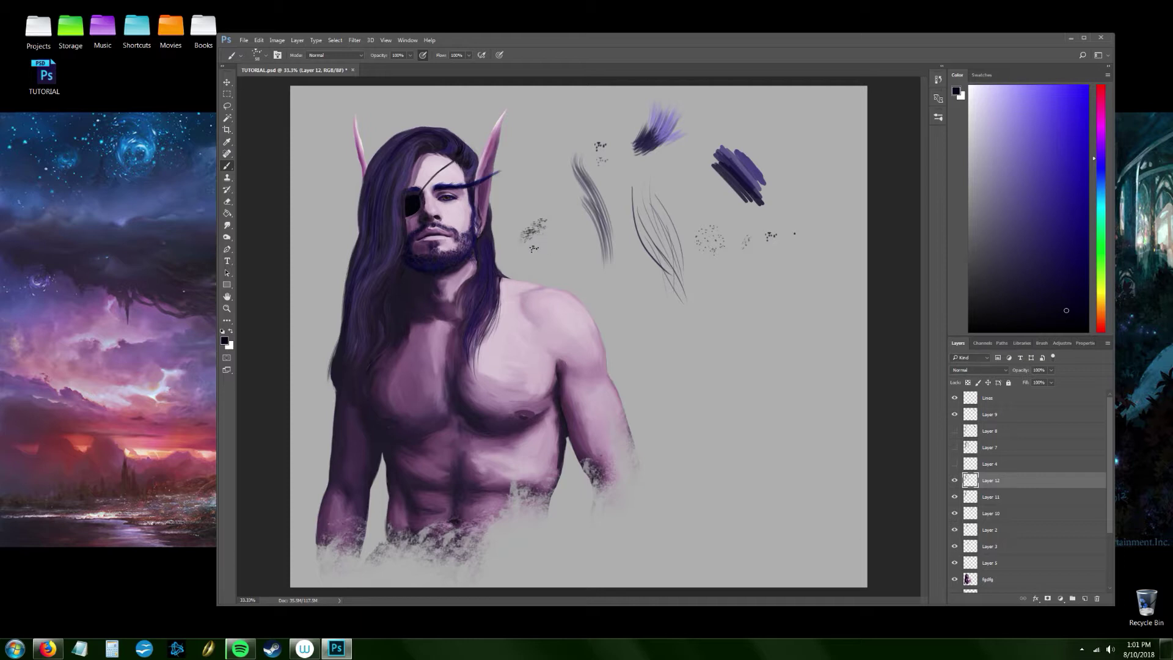
mouse_move(531, 256)
left_mouse_down()
mouse_move(549, 232)
mouse_move(536, 239)
left_mouse_up()
mouse_move(546, 232)
left_mouse_down()
mouse_move(553, 216)
mouse_move(542, 212)
mouse_move(525, 236)
left_mouse_up()
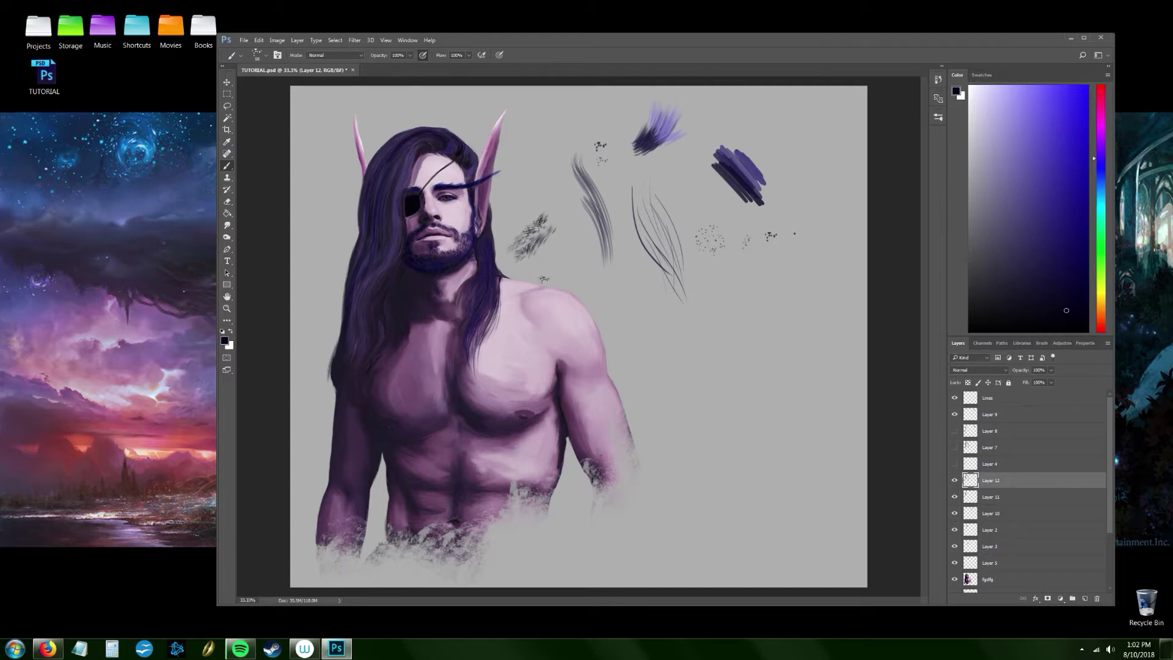
left_click_drag(519, 269, 514, 266)
left_click_drag(541, 302, 549, 316)
Step: Darken the shadow on the neck below the beard with the Burn tool on the base figure layer
left_click(227, 236)
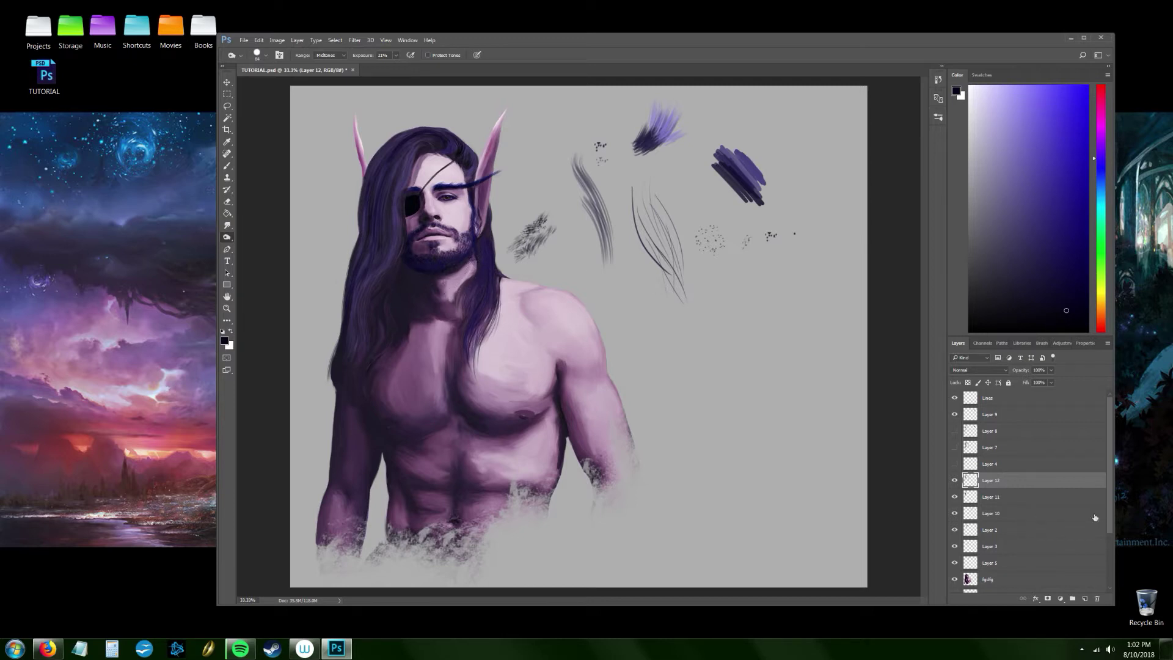
left_click_drag(1109, 517, 1112, 533)
left_click(1046, 561)
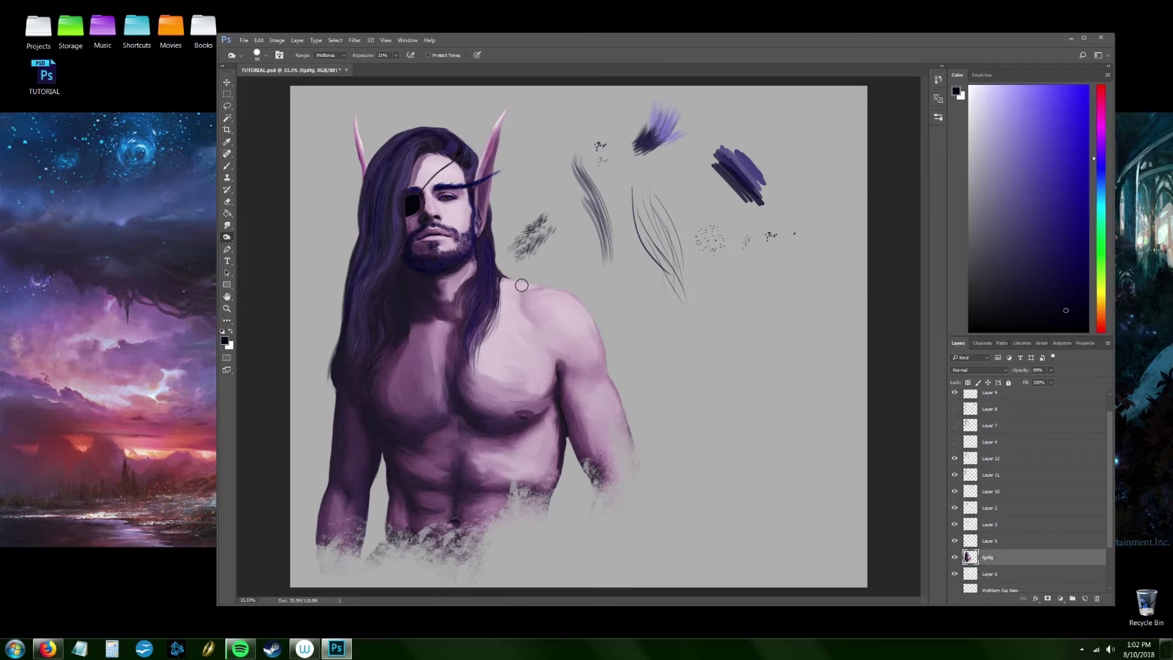
mouse_move(461, 278)
left_mouse_down()
mouse_move(448, 296)
mouse_move(446, 281)
left_mouse_up()
Step: Enlarge the Burn brush and darken the long hair beside the eye patch on the base figure layer
left_click(1024, 458)
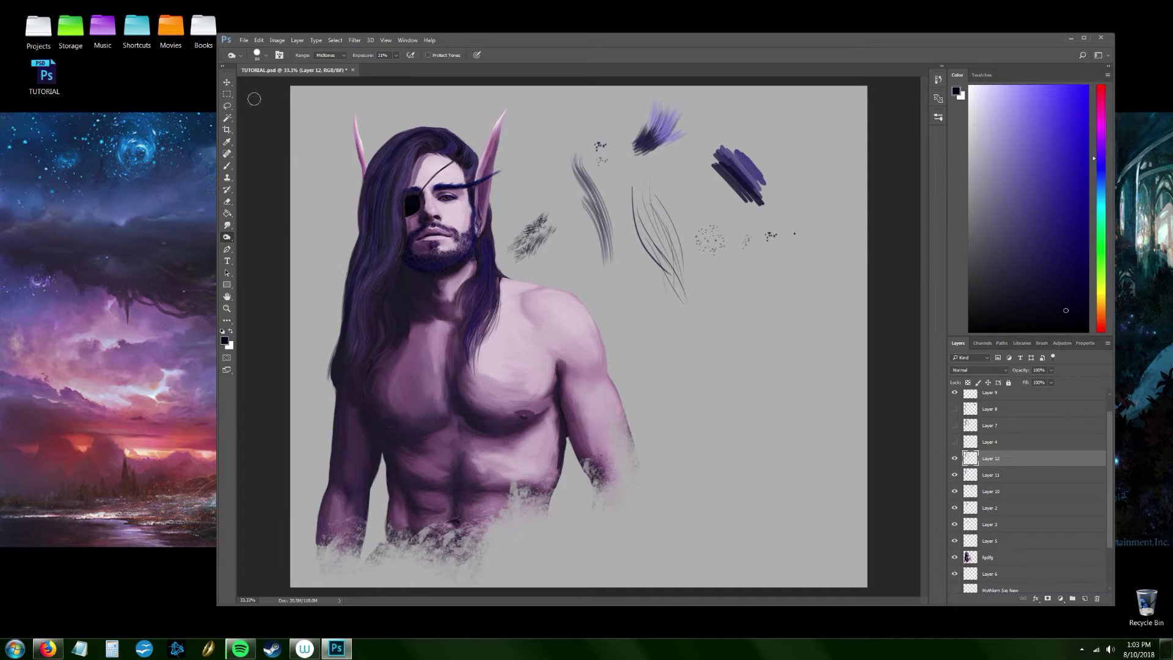
left_click(266, 55)
left_click_drag(293, 85, 299, 89)
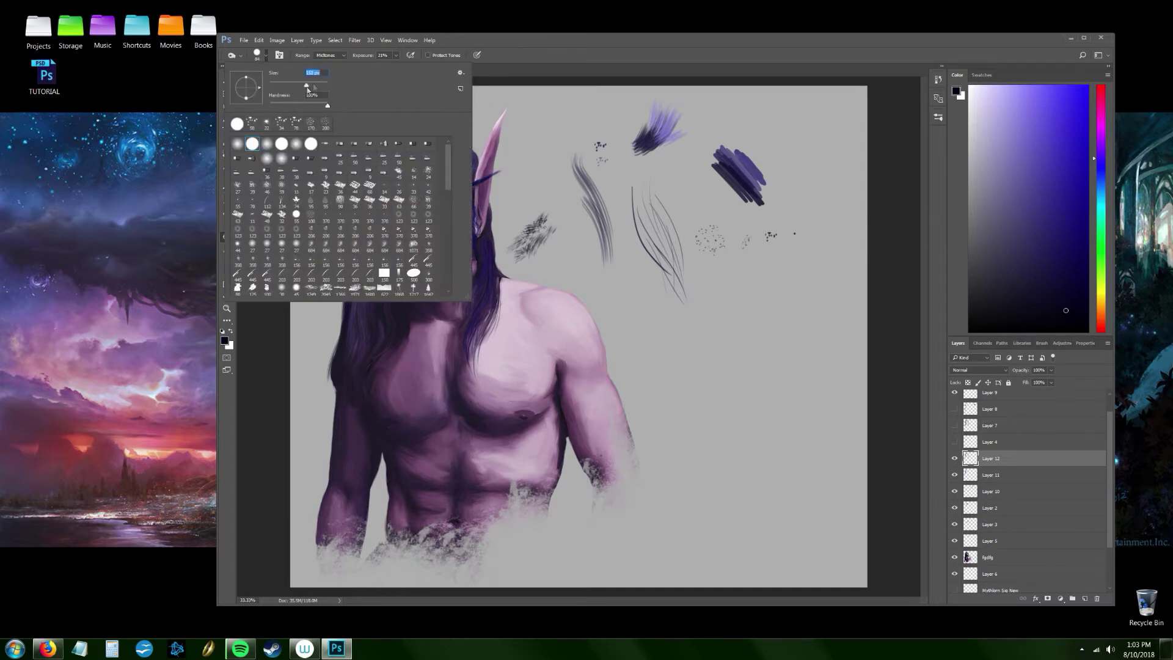
left_click(451, 43)
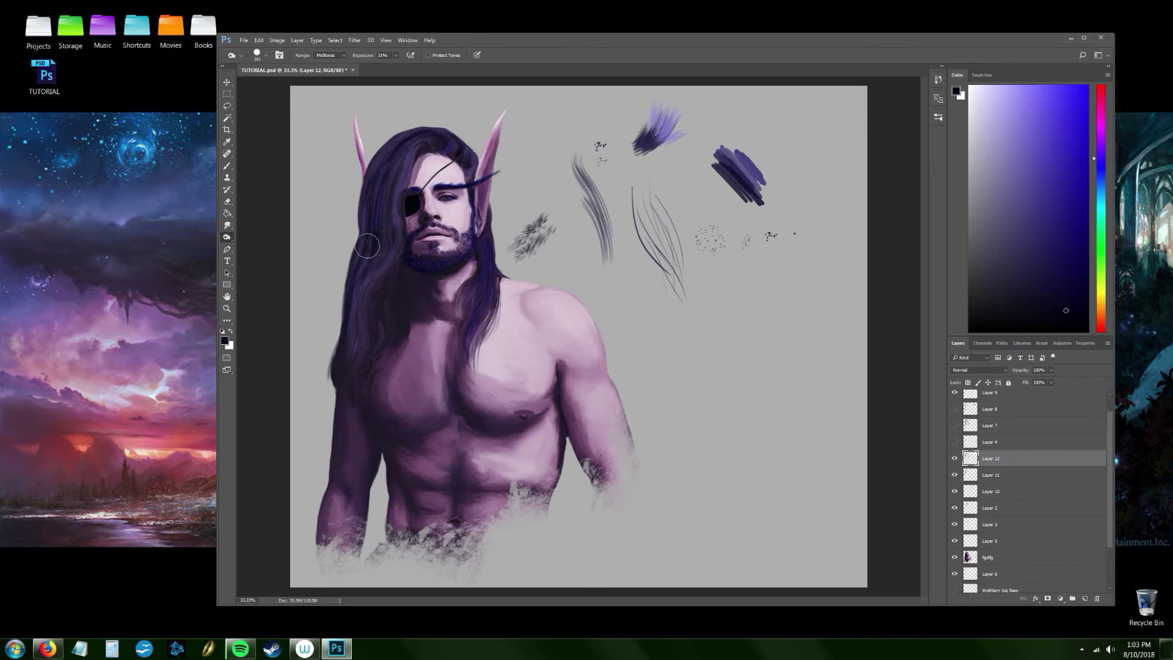
left_click(1054, 557)
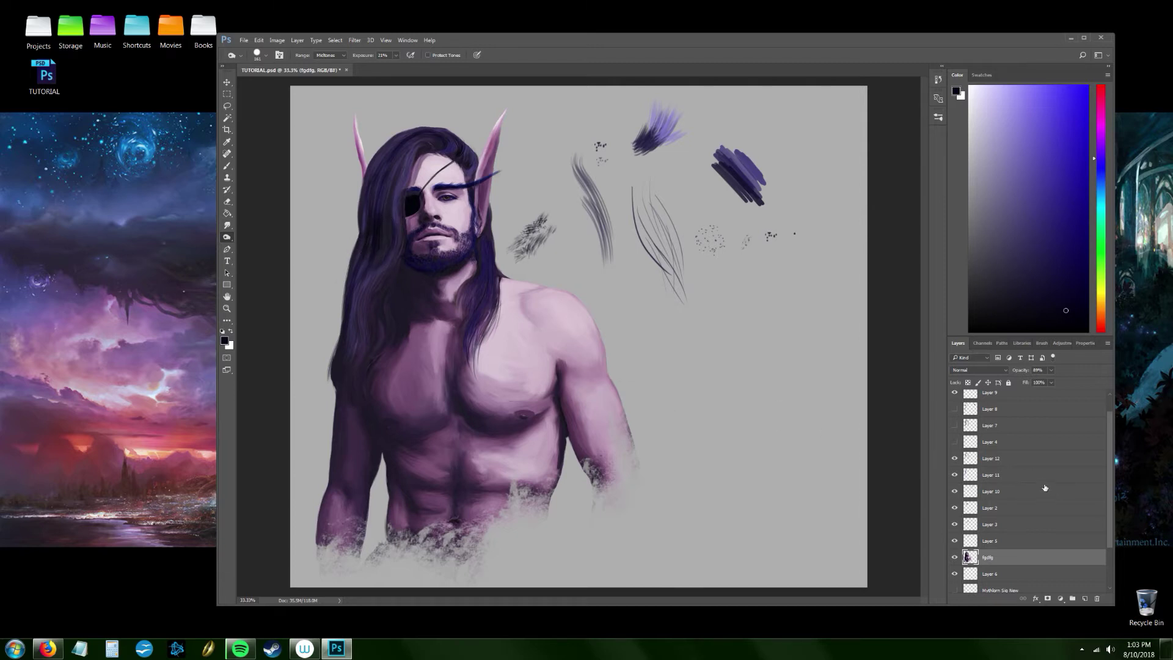
left_click_drag(374, 218, 368, 245)
Step: Lighten highlights in the hair above the eye patch and down the long lock with the soft Dodge tool
right_click(227, 238)
left_click(262, 239)
left_click(263, 55)
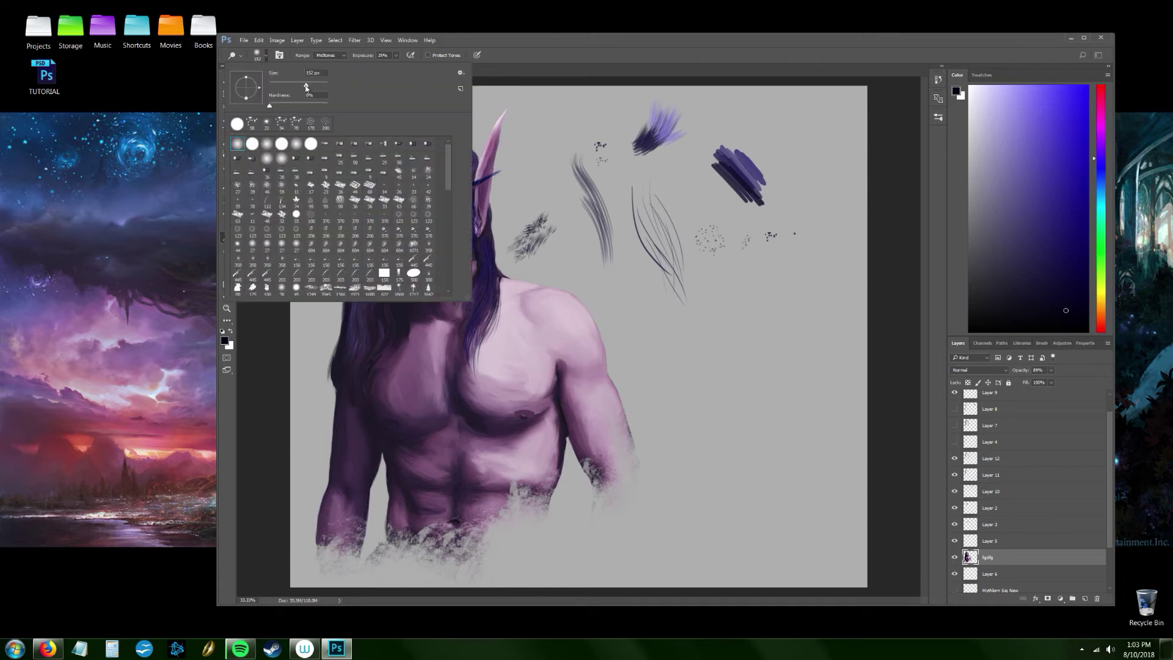
left_click(480, 43)
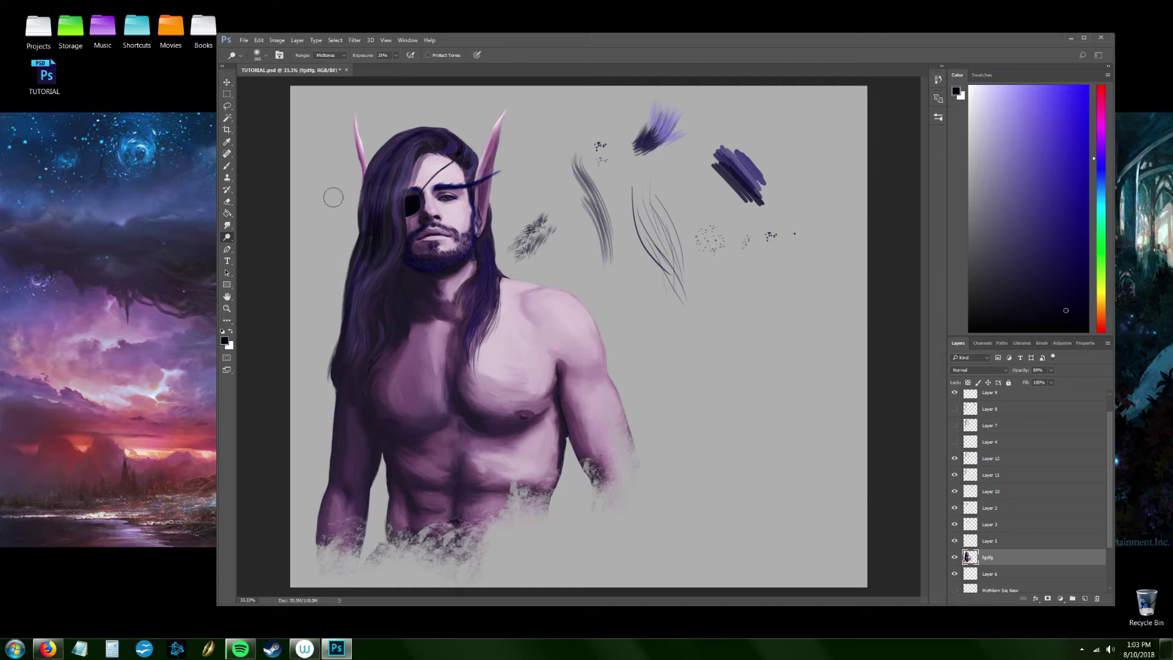
mouse_move(402, 178)
left_mouse_down()
mouse_move(397, 168)
mouse_move(388, 188)
mouse_move(401, 165)
left_mouse_up()
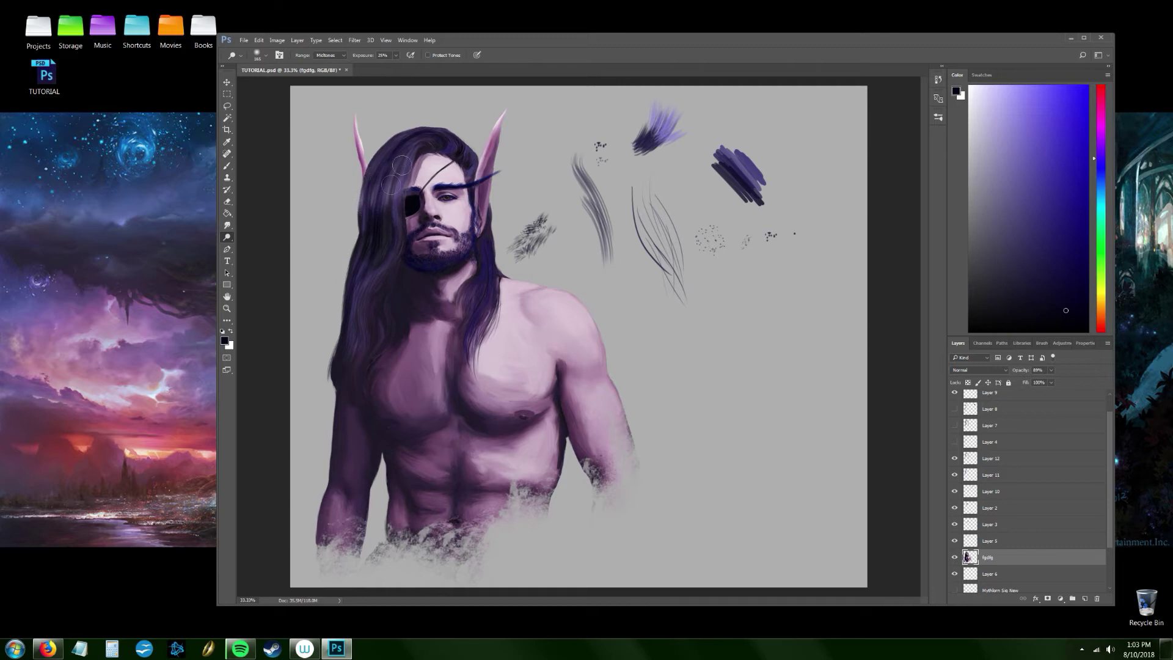
mouse_move(372, 308)
left_mouse_down()
mouse_move(356, 286)
mouse_move(342, 303)
mouse_move(367, 272)
mouse_move(364, 288)
mouse_move(355, 271)
mouse_move(388, 381)
left_mouse_up()
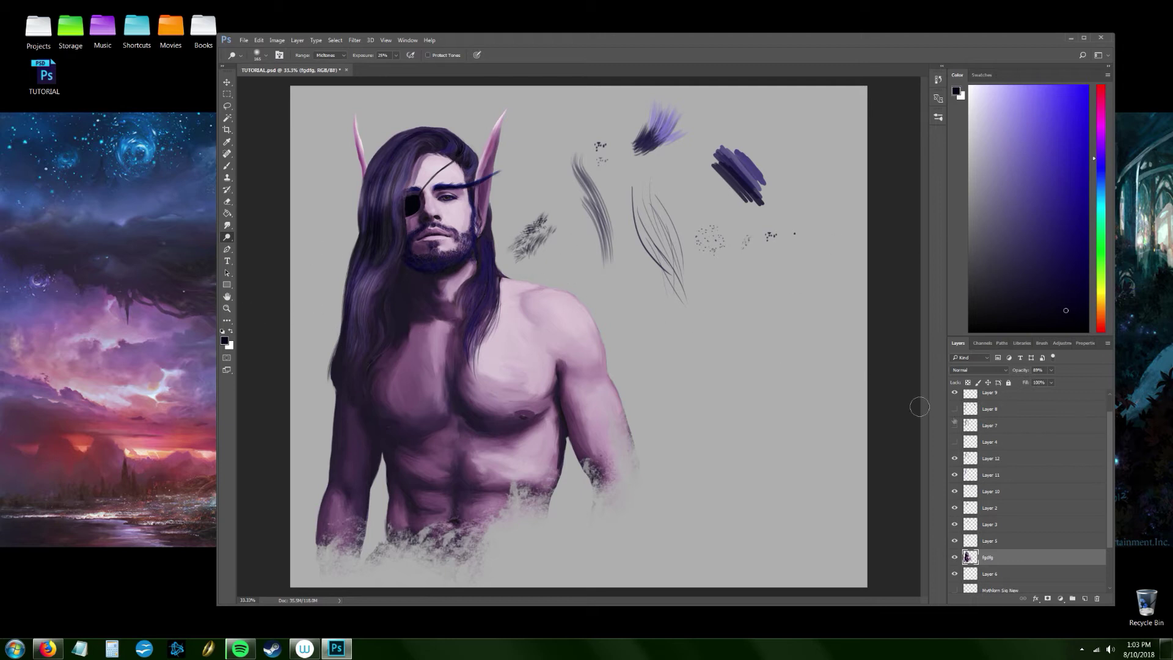
Step: Add a new layer above Layer 12 and sample the dark violet from the hair beside the eye patch
left_click(1013, 456)
left_click(1085, 598)
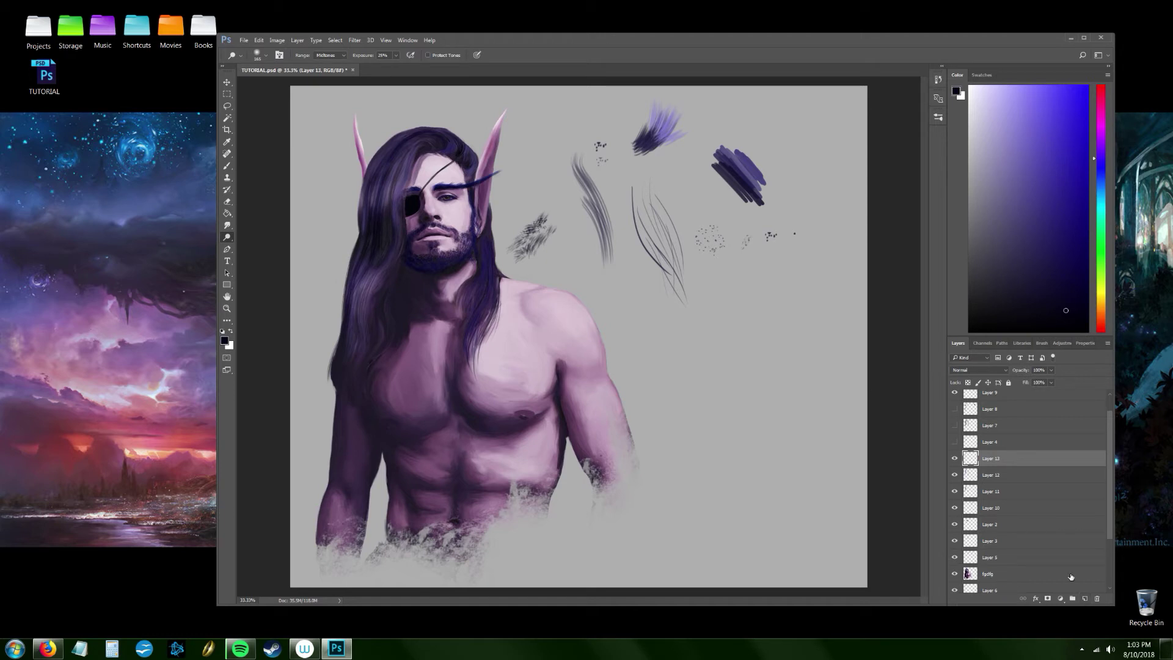
left_click(227, 142)
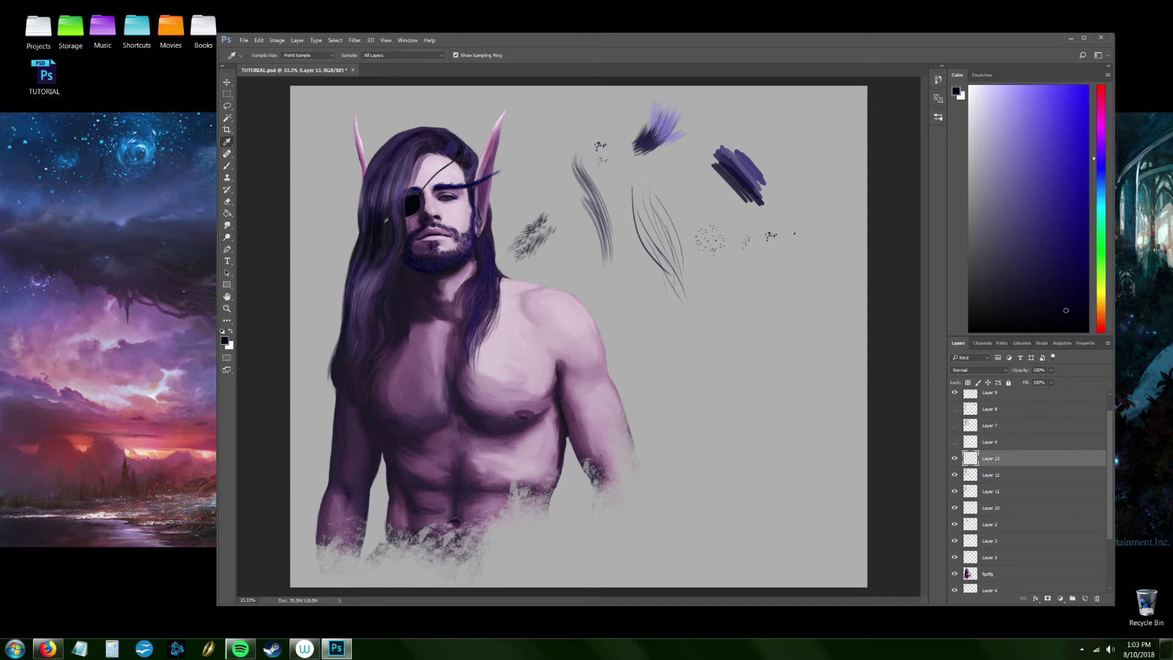
left_click(390, 218)
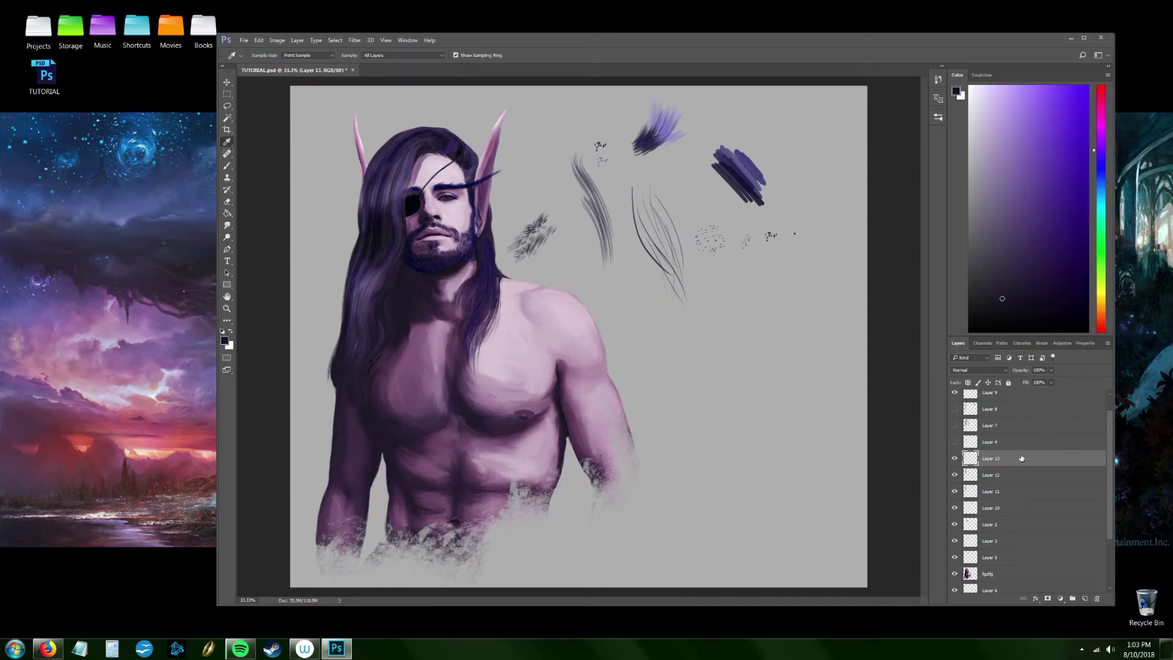
Step: Enlarge the speckled brush and paint dark violet strands down the long hair and the lock falling over the chest
left_click(227, 165)
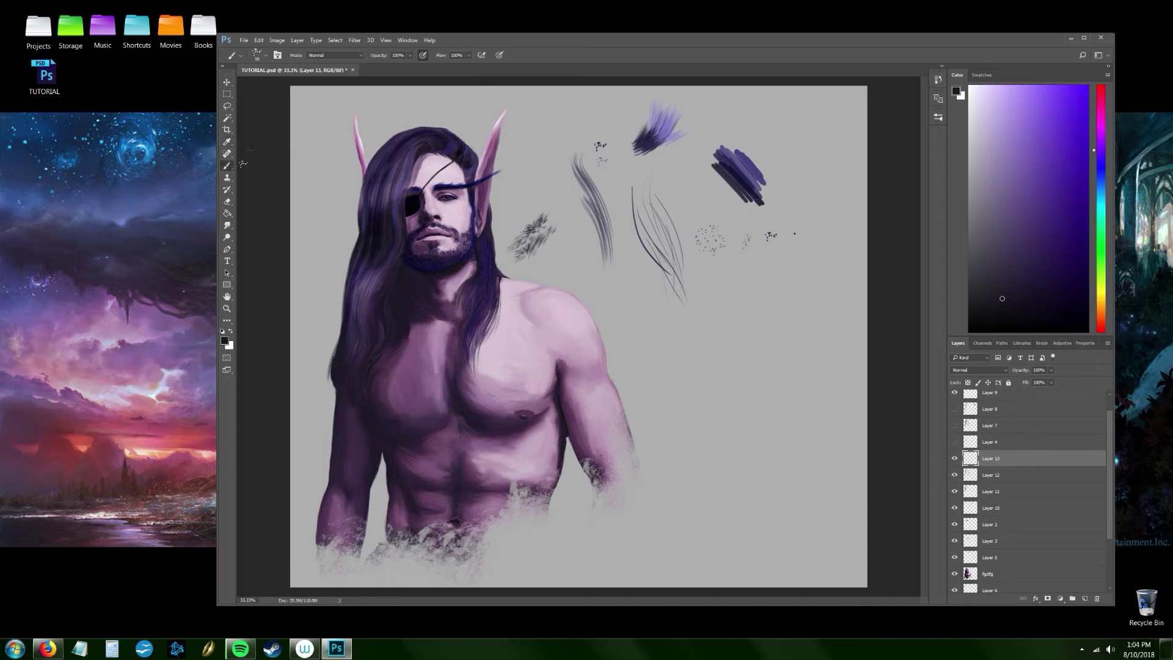
left_click(261, 55)
left_click_drag(284, 86, 291, 88)
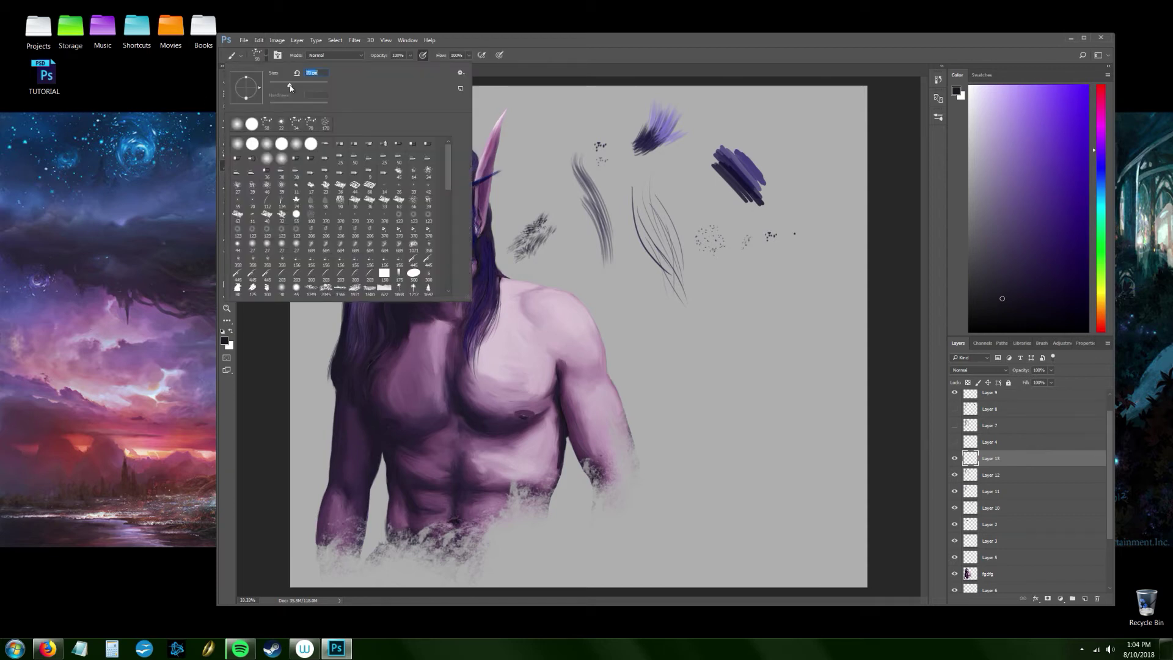
key("Return")
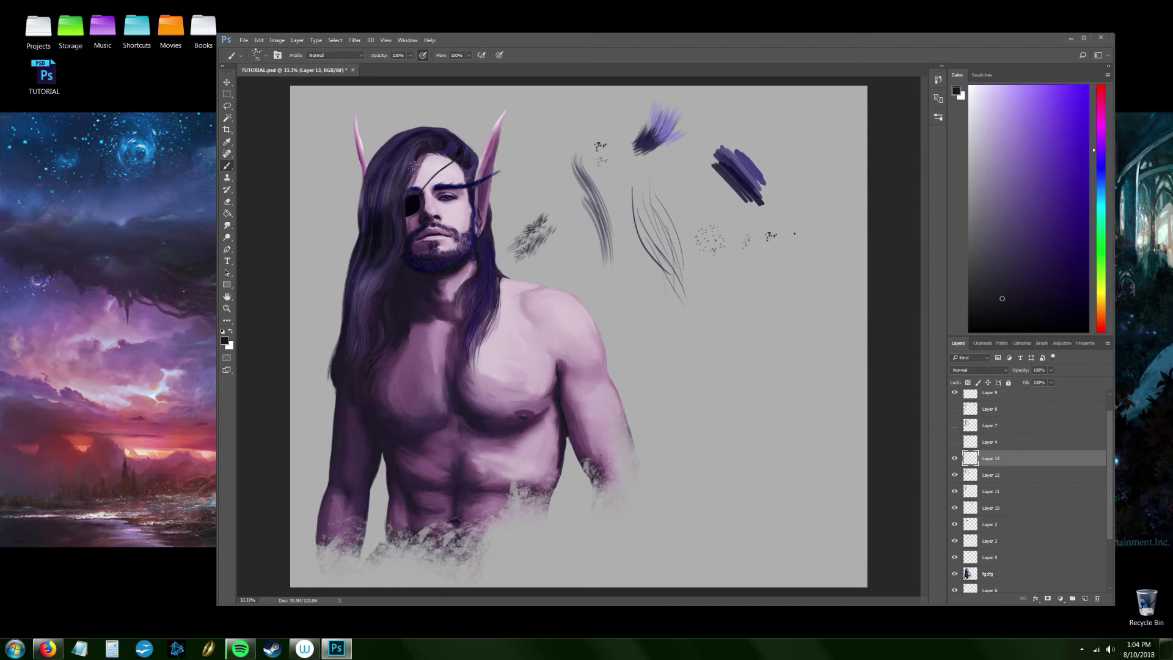
left_click_drag(387, 283, 353, 387)
left_click_drag(378, 313, 358, 380)
left_click_drag(489, 278, 482, 329)
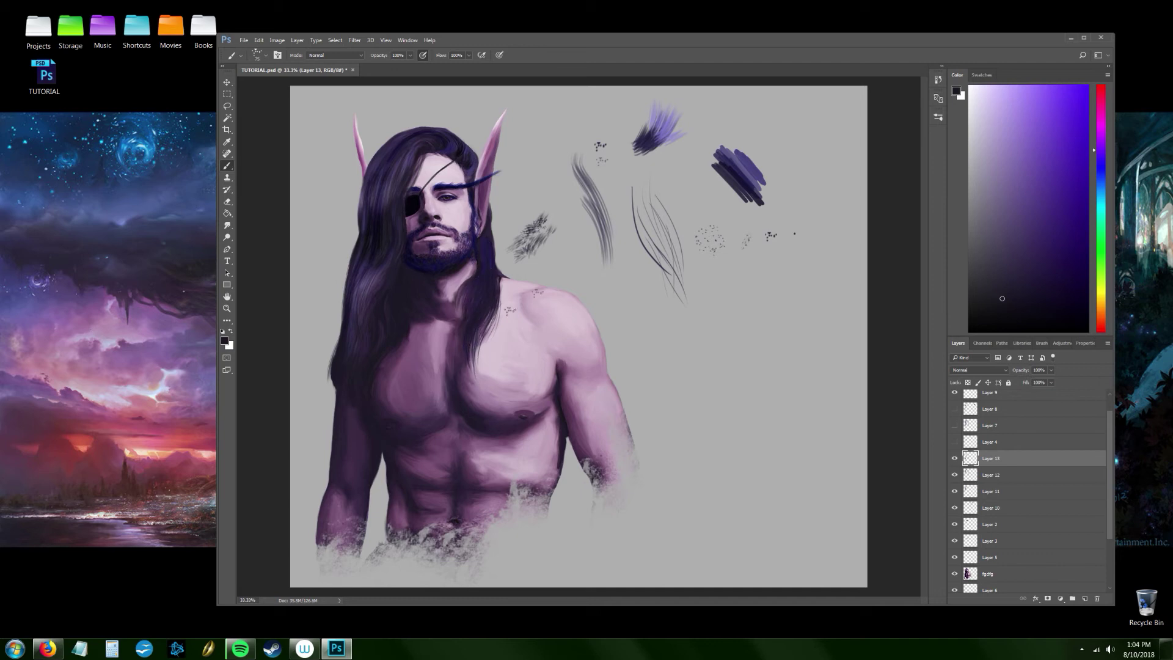
Step: Sample the mid blue-violet from the swatch strokes and paint strands along the hair below the ear beside the neck
key("i")
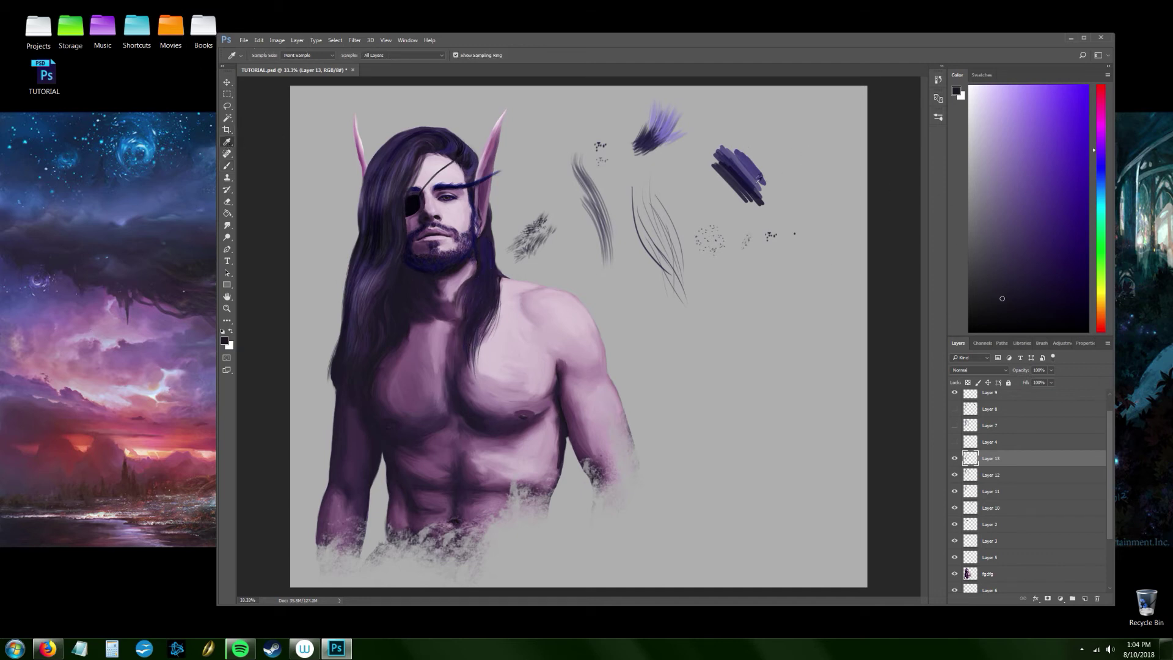
left_click(752, 165)
key("b")
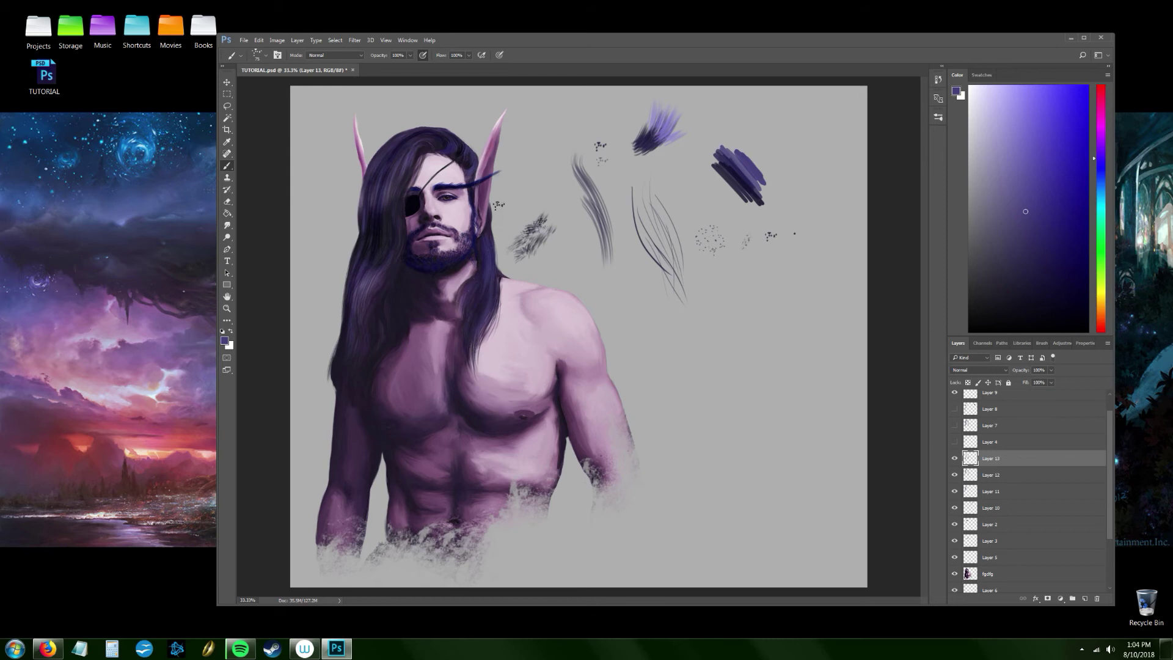
left_click_drag(492, 217, 501, 273)
Step: Switch to the Smudge tool for blending the hair on the new layer
left_click(227, 201)
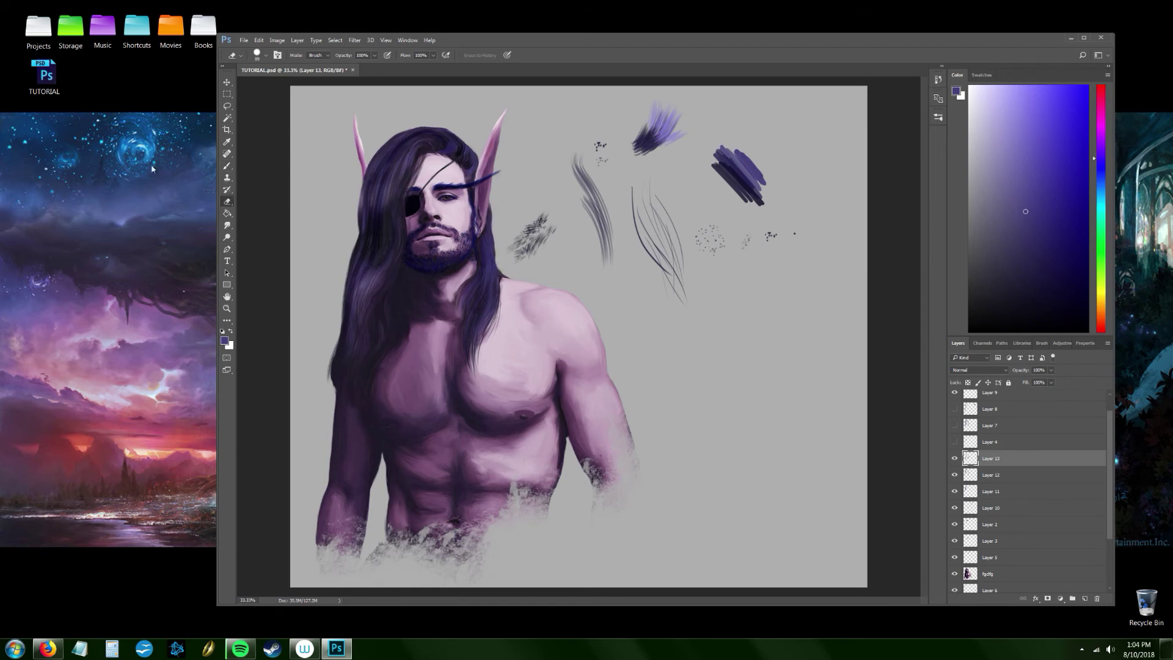
left_click(227, 225)
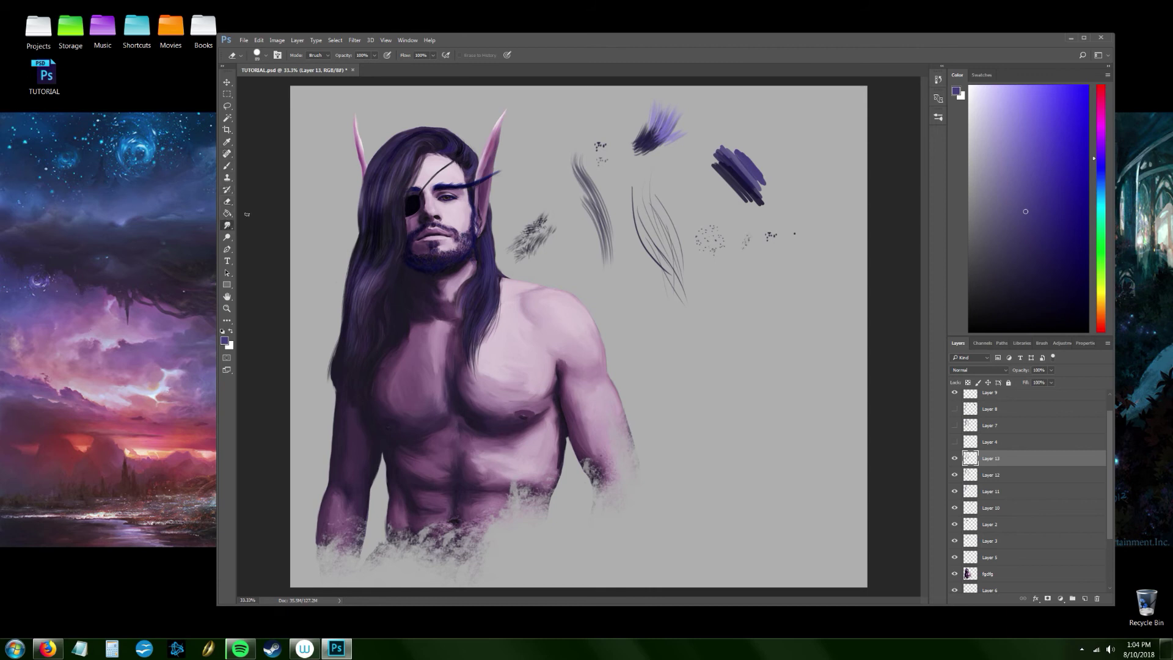